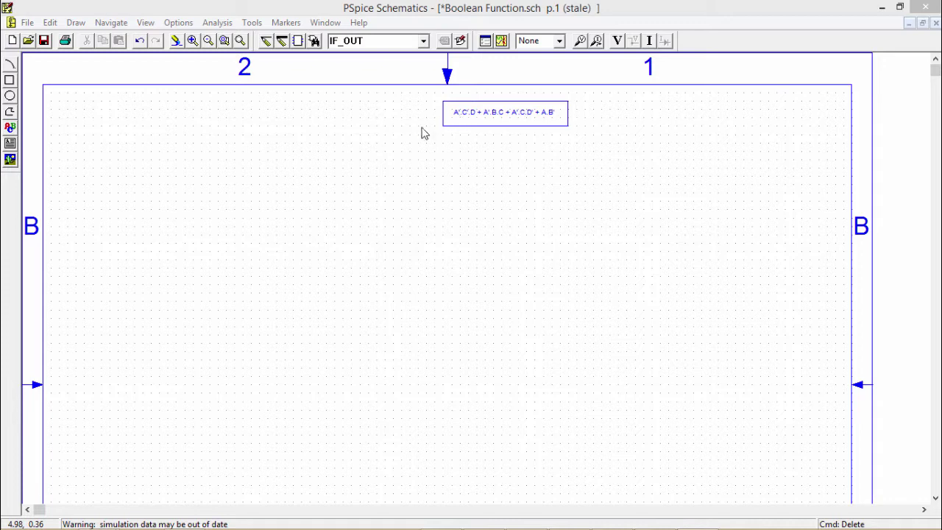
Place four DigStim sources in a row near the sheet's upper-left corner, rotated so their output pins point down
{"action": "left_click", "coordinate": [315, 41]}
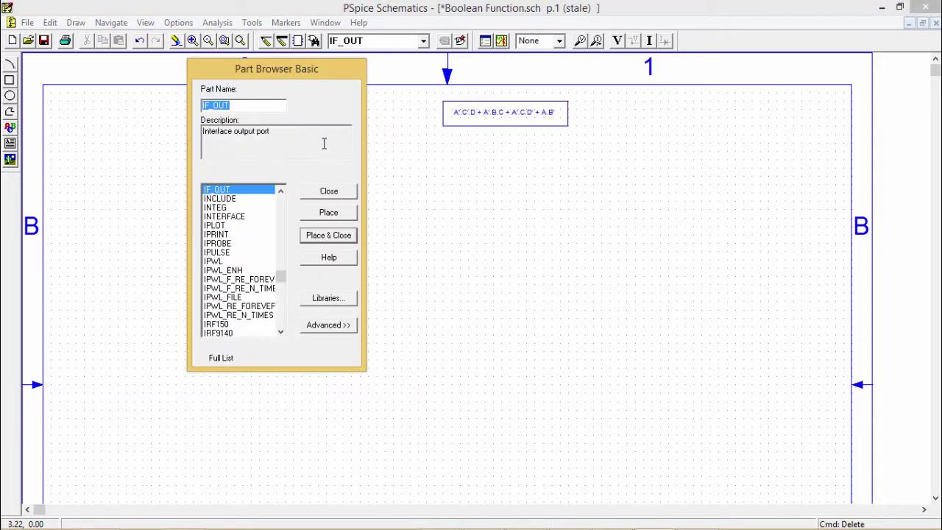
{"action": "type", "text": "dig"}
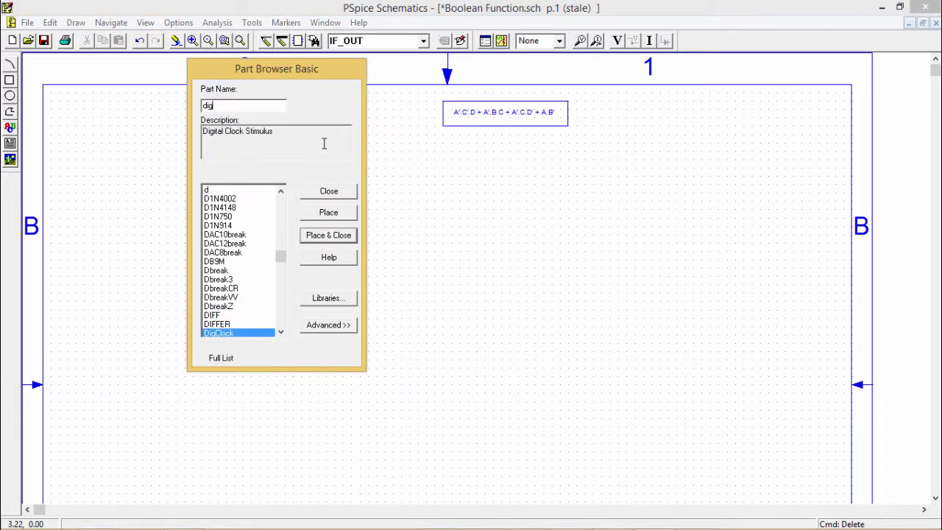
{"action": "type", "text": "s"}
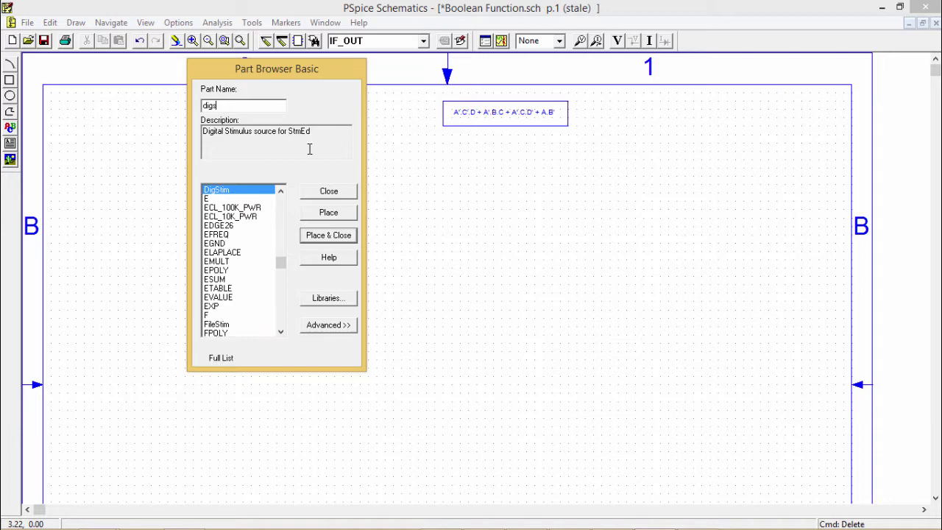
{"action": "double_click", "coordinate": [244, 192]}
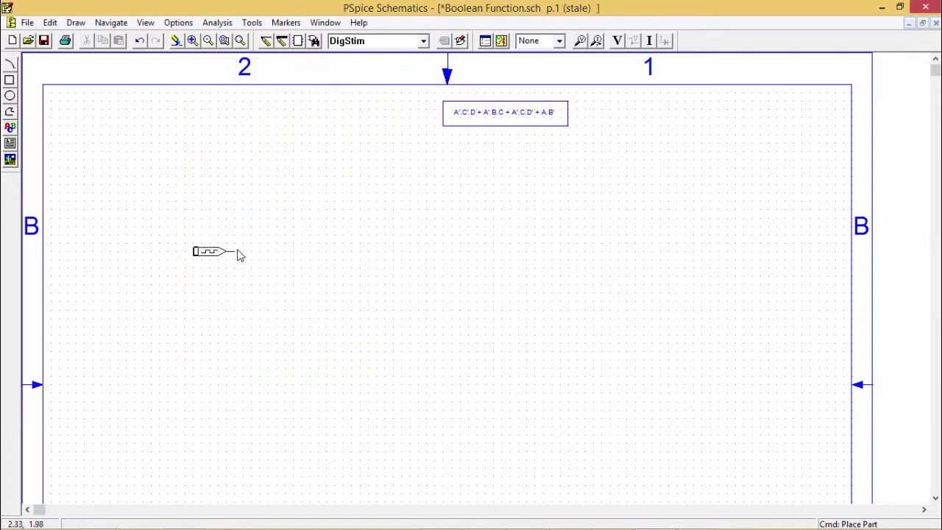
{"action": "key", "text": "ctrl+r"}
{"action": "key", "text": "ctrl+r"}
{"action": "key", "text": "ctrl+r"}
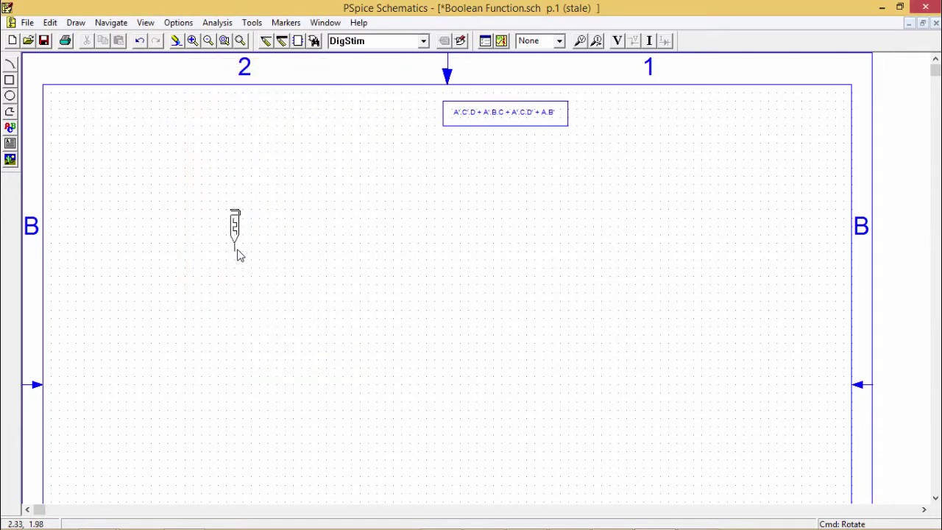
{"action": "left_click", "coordinate": [117, 142]}
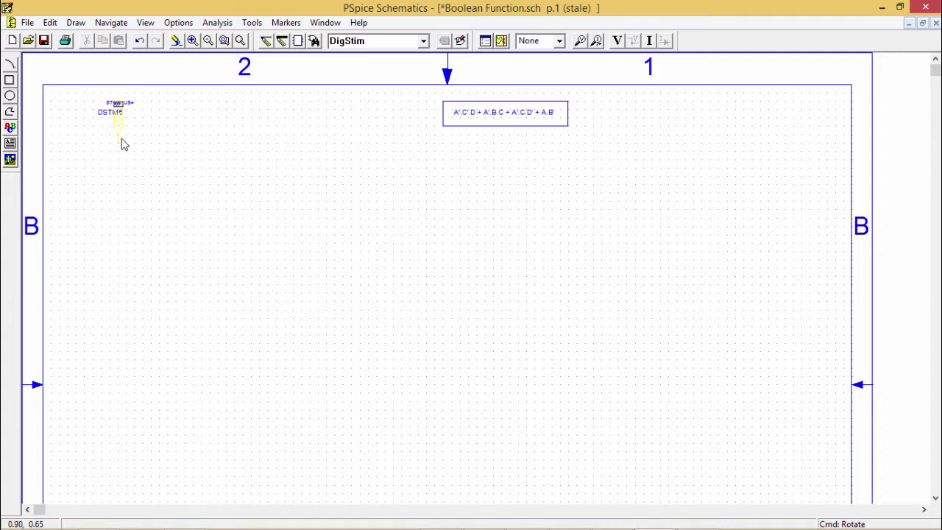
{"action": "left_click", "coordinate": [178, 148]}
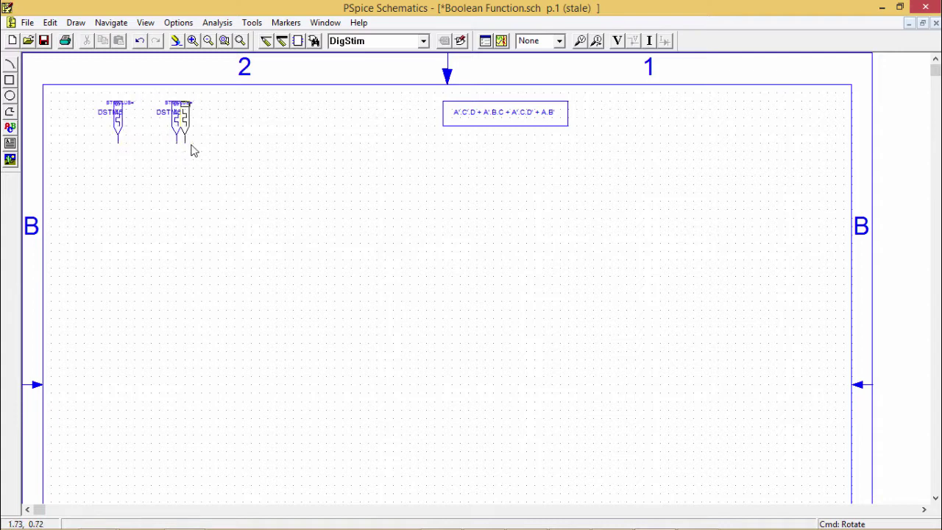
{"action": "left_click", "coordinate": [235, 152]}
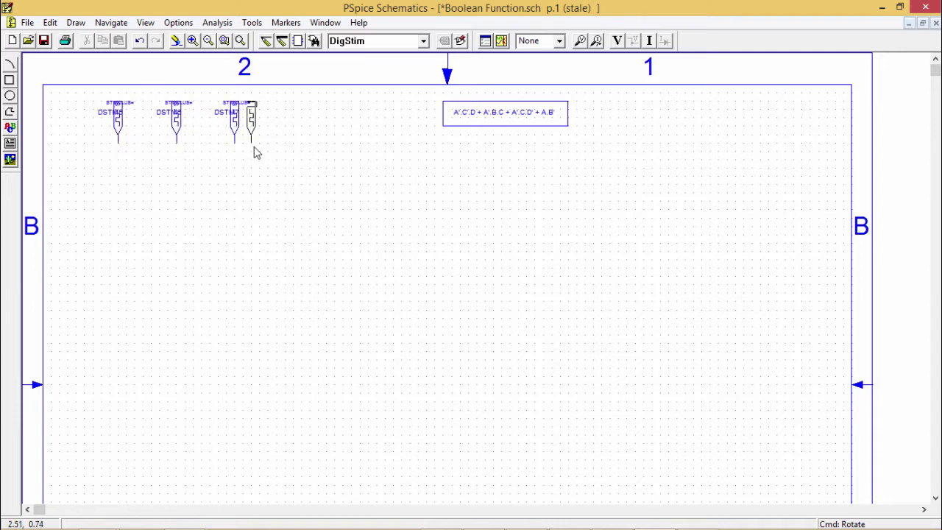
{"action": "left_click", "coordinate": [294, 151]}
{"action": "right_click", "coordinate": [224, 156]}
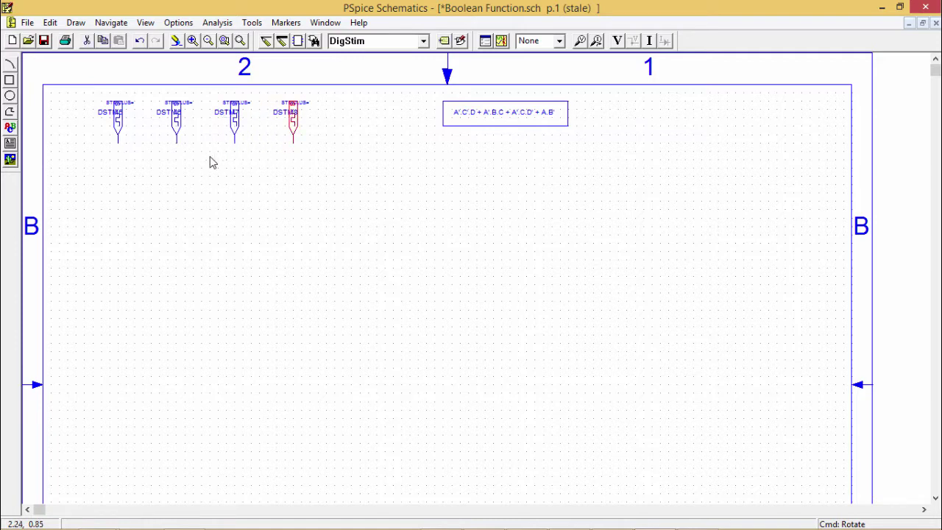
Rename the first two stimulus sources DSTM-A and DSTM-B, and shift their designator labels left, clear of the symbols
{"action": "double_click", "coordinate": [110, 113]}
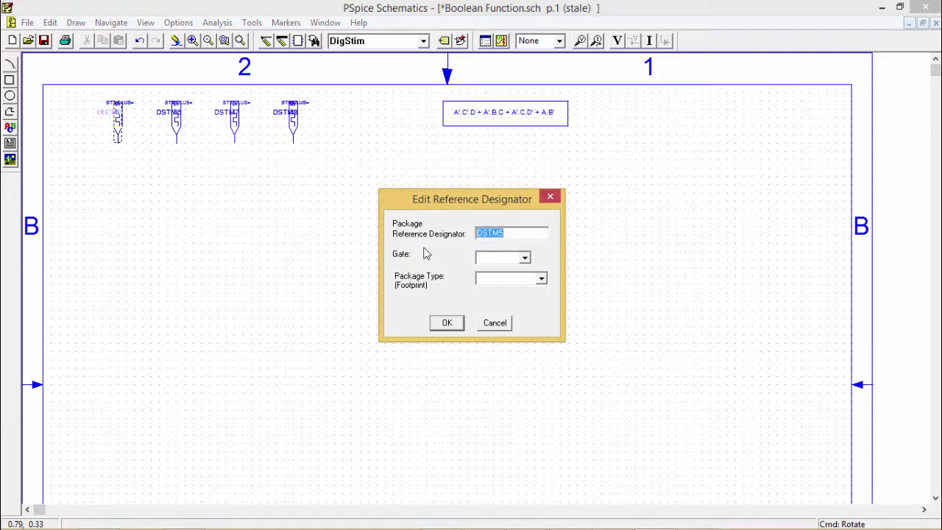
{"action": "left_click", "coordinate": [513, 233]}
{"action": "left_click", "coordinate": [445, 323]}
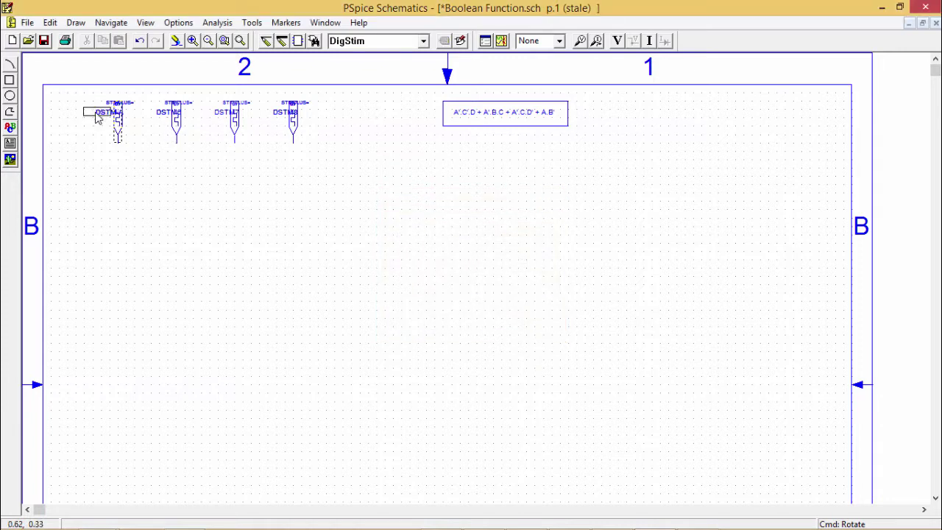
{"action": "double_click", "coordinate": [168, 112]}
{"action": "left_click", "coordinate": [514, 233]}
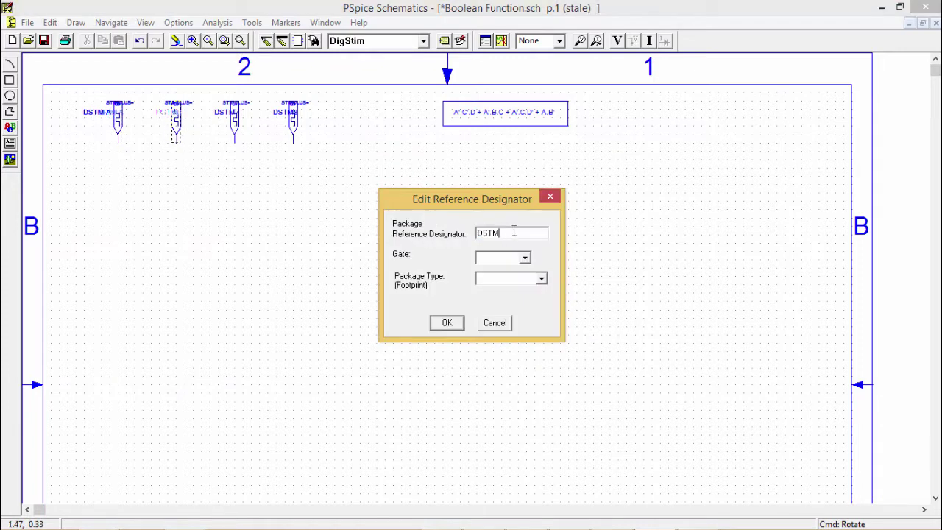
{"action": "left_click", "coordinate": [447, 322]}
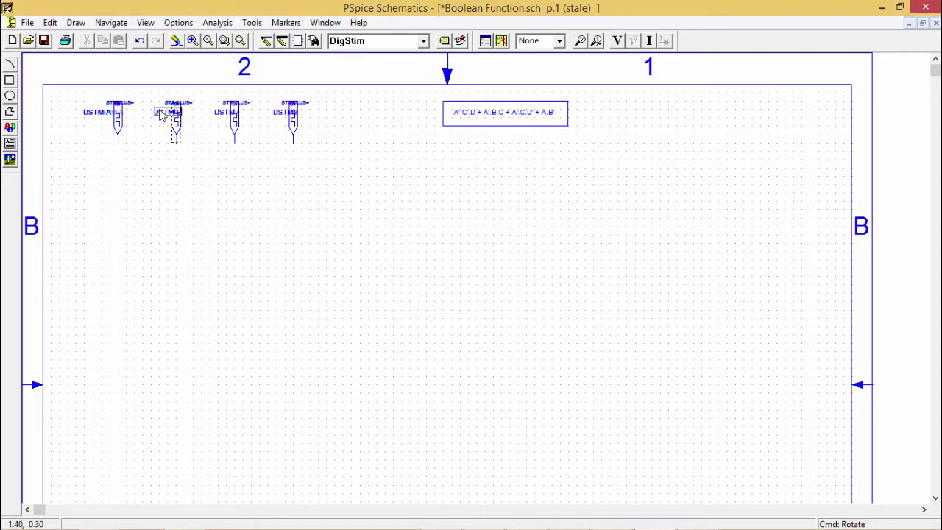
{"action": "left_click_drag", "start_coordinate": [168, 113], "coordinate": [157, 117]}
Rename the third and fourth stimulus sources DSTM-C and DSTM-D, and shift their designator labels left, clear of the symbols
{"action": "double_click", "coordinate": [228, 112]}
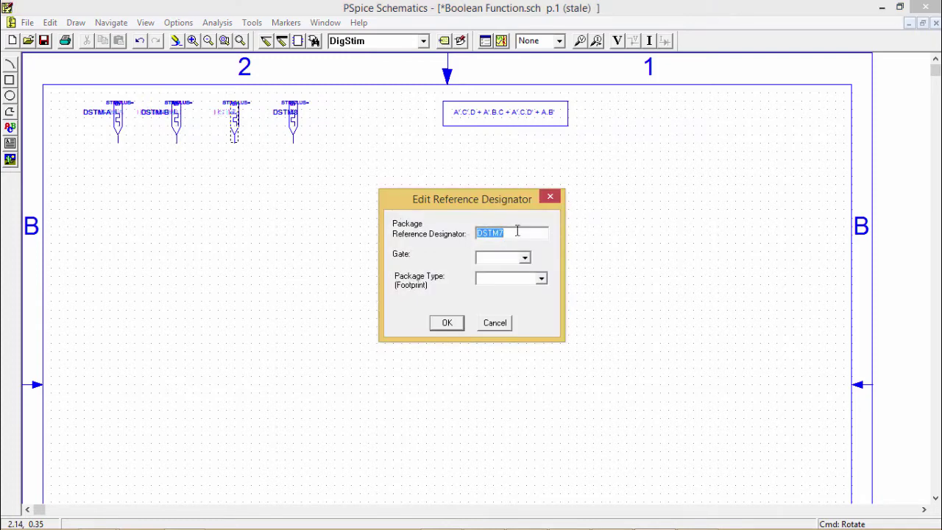
{"action": "left_click", "coordinate": [517, 233]}
{"action": "left_click", "coordinate": [444, 322]}
{"action": "left_click_drag", "start_coordinate": [234, 116], "coordinate": [218, 115]}
{"action": "double_click", "coordinate": [288, 113]}
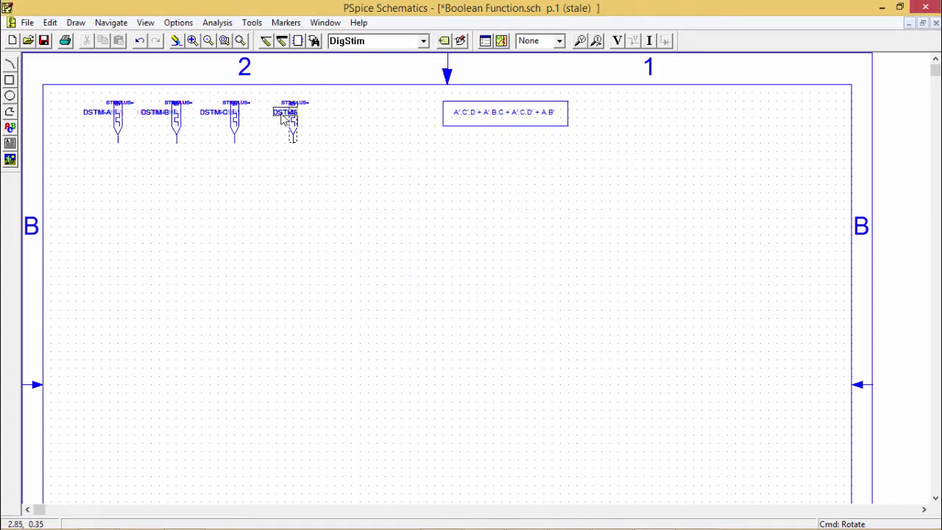
{"action": "left_click", "coordinate": [514, 233]}
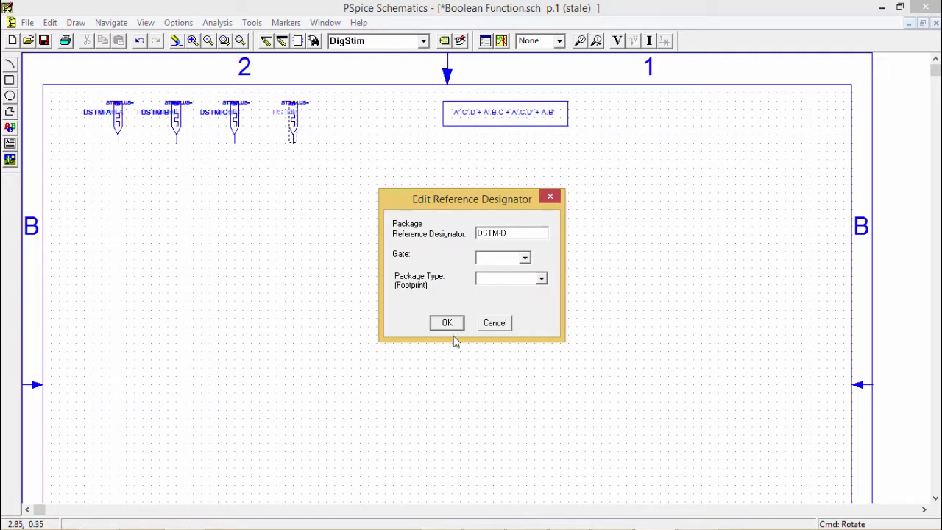
{"action": "left_click", "coordinate": [449, 324]}
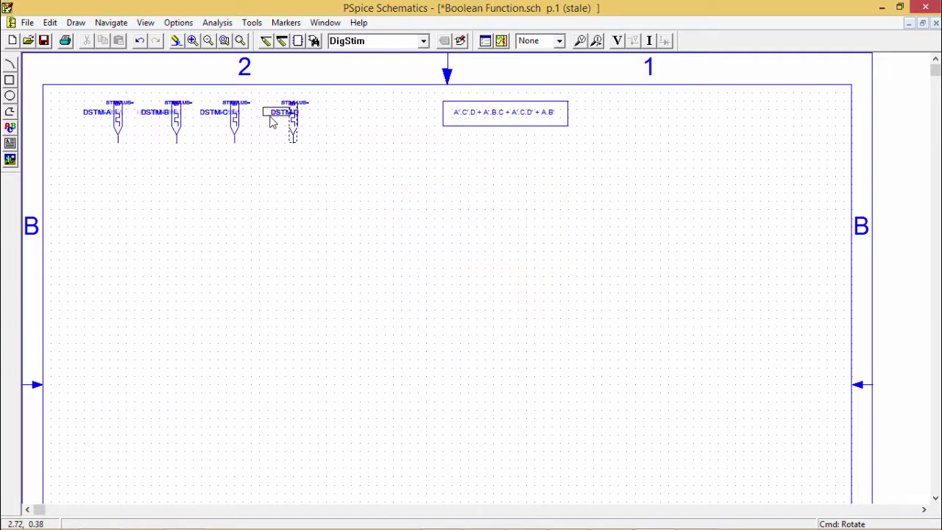
Set the STIMULUS attribute to A for source DSTM-A and to B for source DSTM-B
{"action": "double_click", "coordinate": [118, 103]}
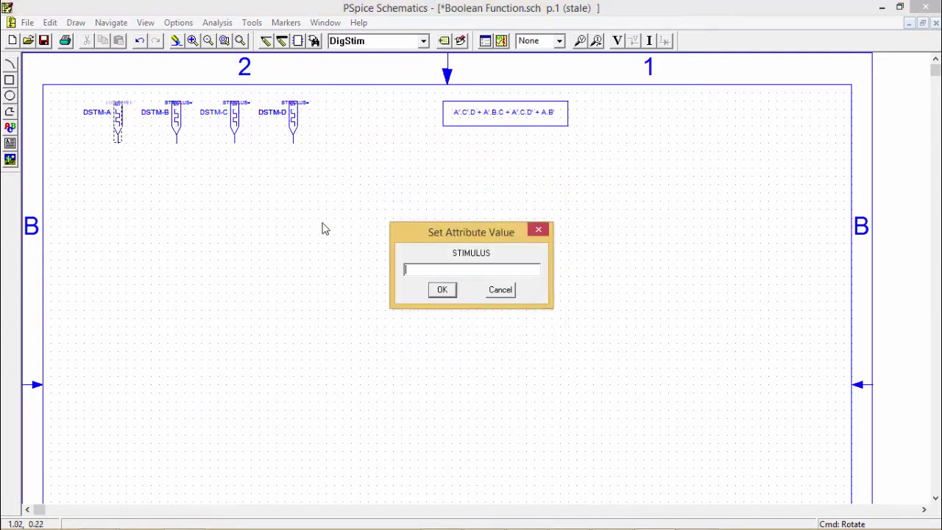
{"action": "type", "text": "A"}
{"action": "left_click", "coordinate": [449, 290]}
{"action": "double_click", "coordinate": [187, 107]}
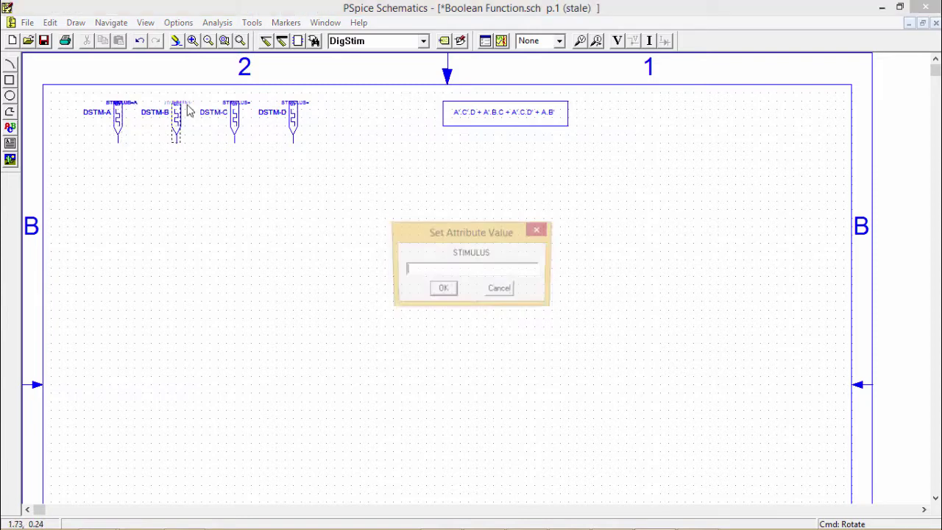
{"action": "type", "text": "B"}
{"action": "left_click", "coordinate": [443, 287]}
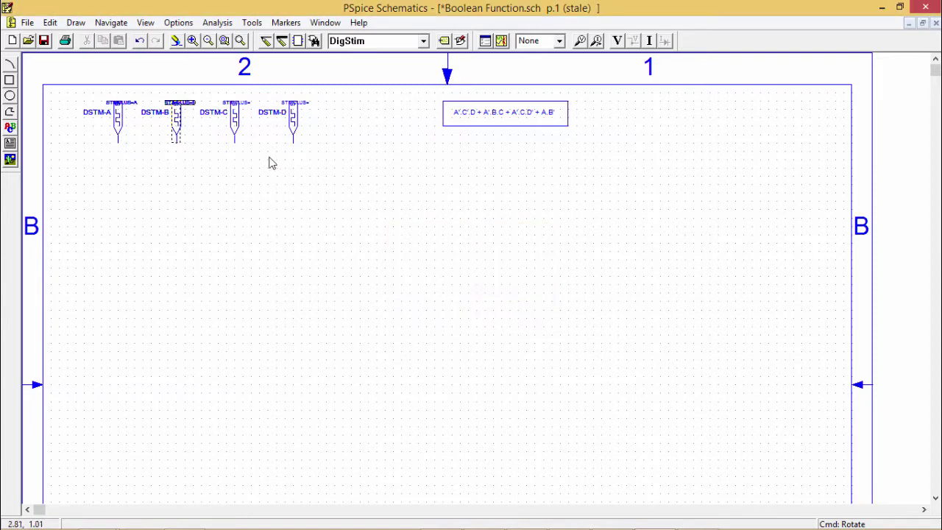
Set the STIMULUS attribute to C for source DSTM-C and to D for source DSTM-D
{"action": "double_click", "coordinate": [246, 105]}
{"action": "type", "text": "C"}
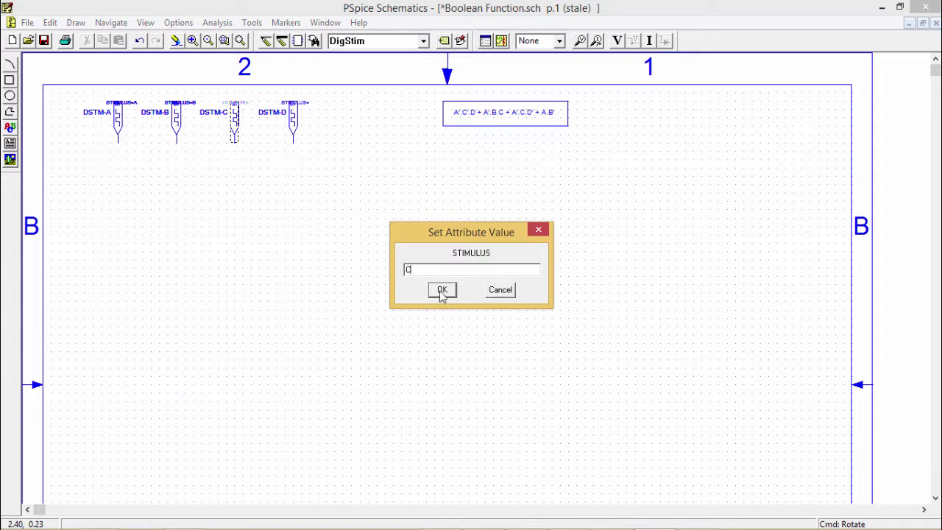
{"action": "left_click", "coordinate": [441, 290]}
{"action": "double_click", "coordinate": [300, 108]}
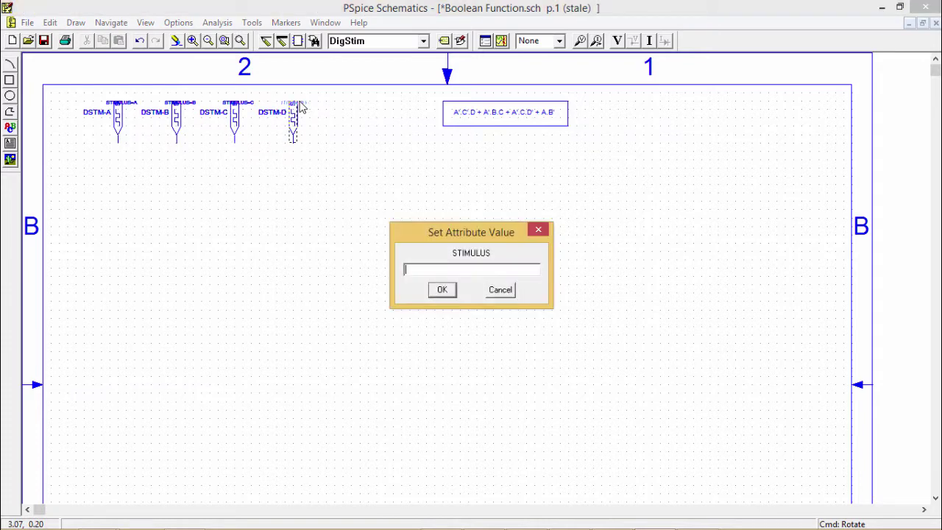
{"action": "type", "text": "D"}
{"action": "left_click", "coordinate": [442, 289]}
Move the STIMULUS labels of all four sources slightly up so they sit above the symbols
{"action": "left_click", "coordinate": [122, 101]}
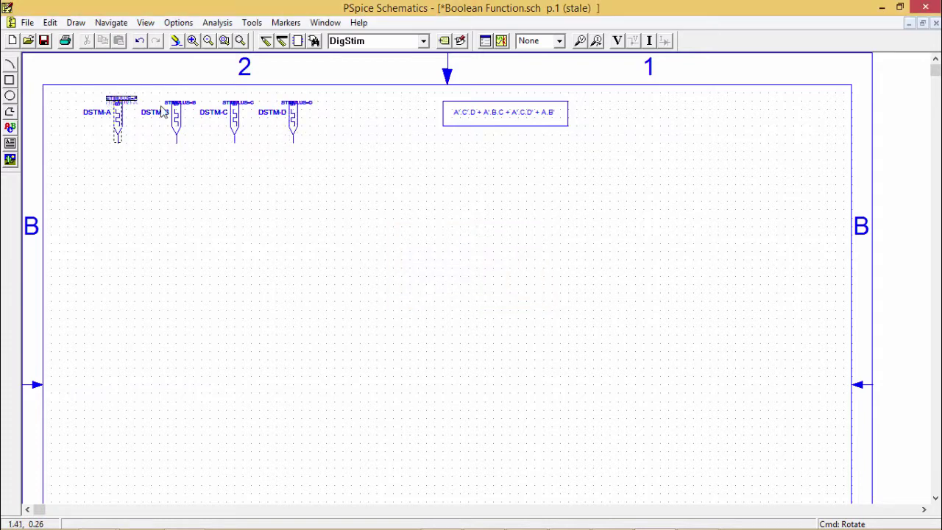
{"action": "left_click", "coordinate": [178, 101]}
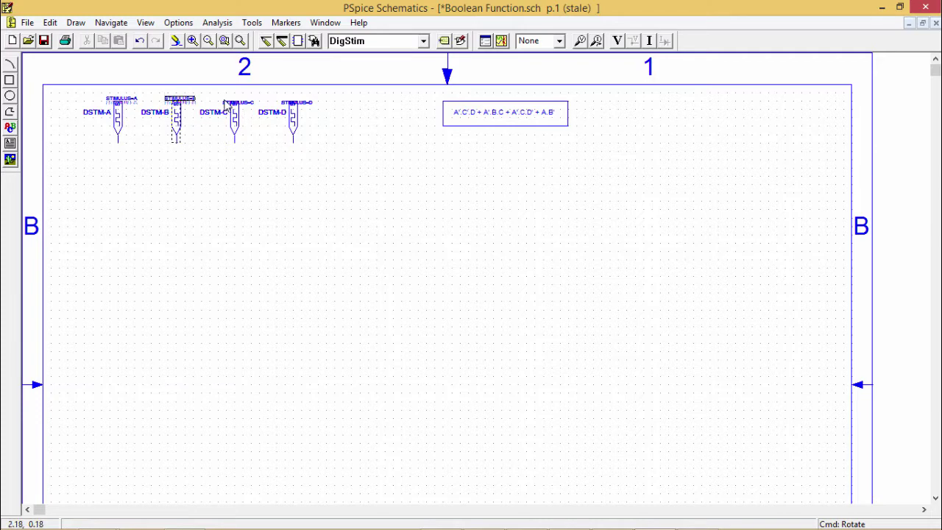
{"action": "double_click", "coordinate": [228, 103]}
{"action": "key", "text": "Return"}
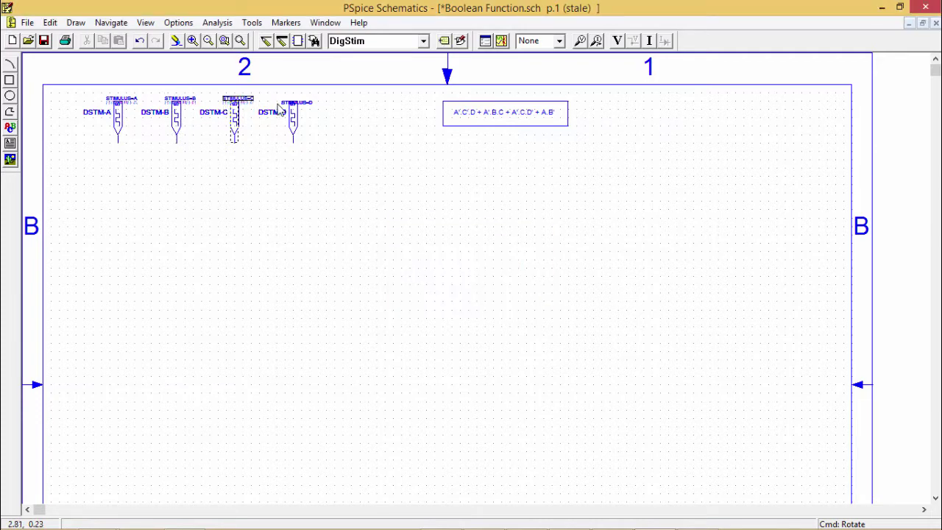
{"action": "double_click", "coordinate": [282, 104]}
{"action": "key", "text": "Return"}
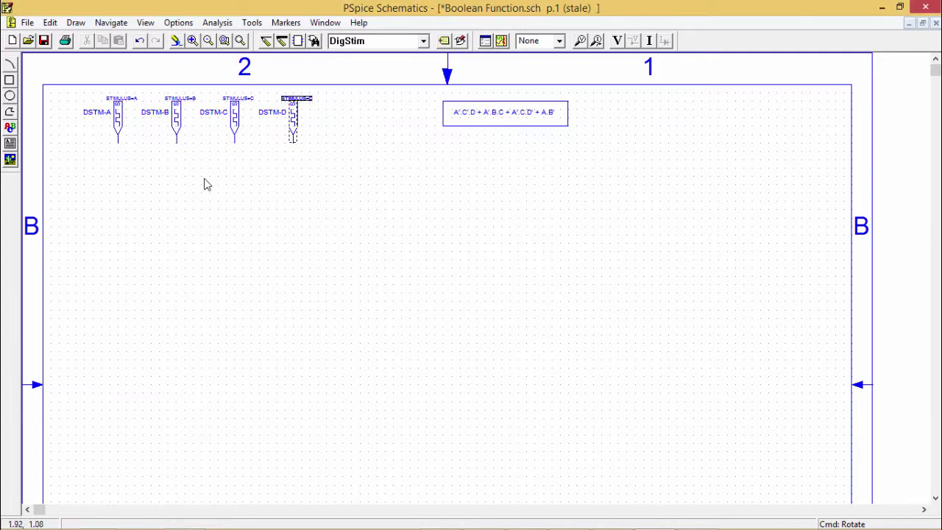
{"action": "left_click", "coordinate": [331, 206]}
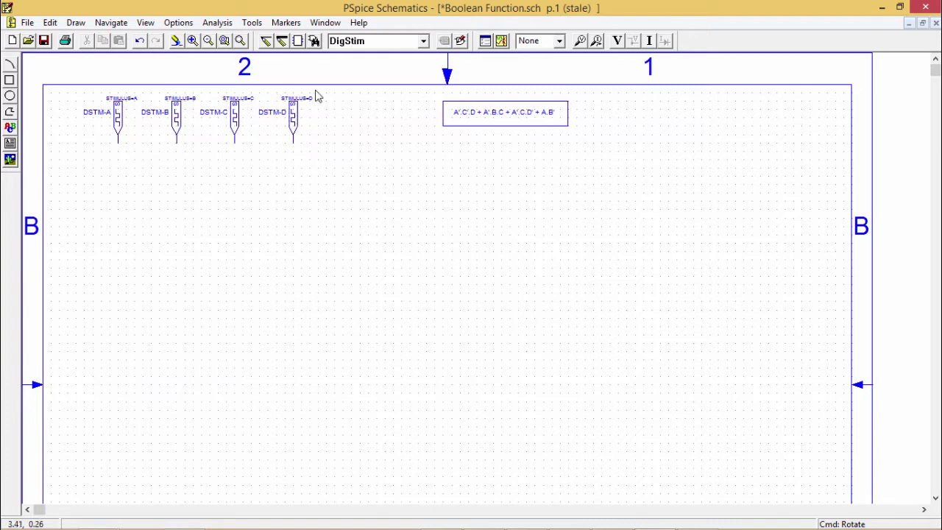
Place three 7411 three-input AND gates in a vertical column below and to the right of the stimulus sources
{"action": "left_click", "coordinate": [315, 41]}
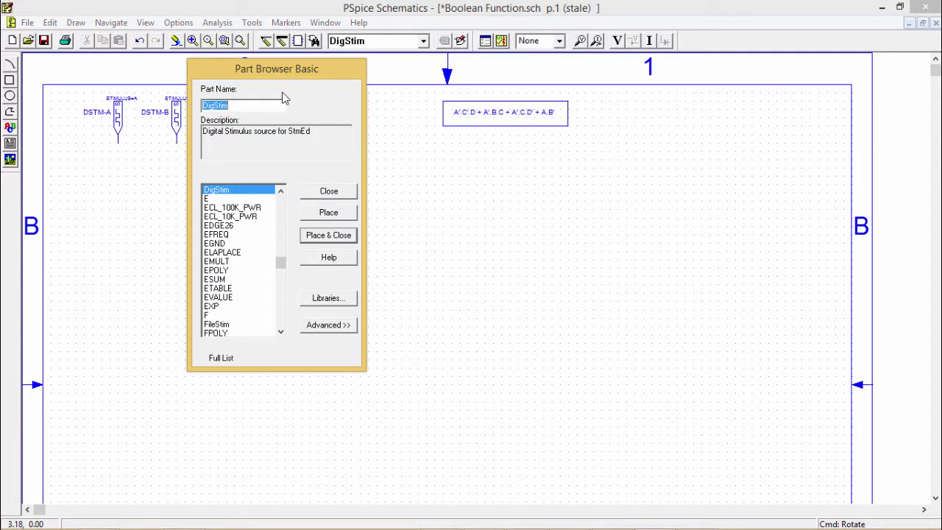
{"action": "type", "text": "74"}
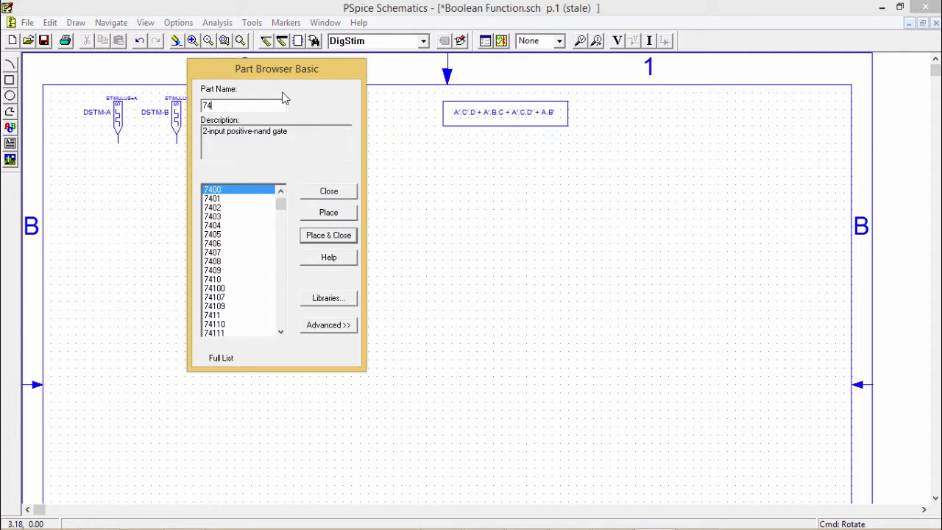
{"action": "type", "text": "11"}
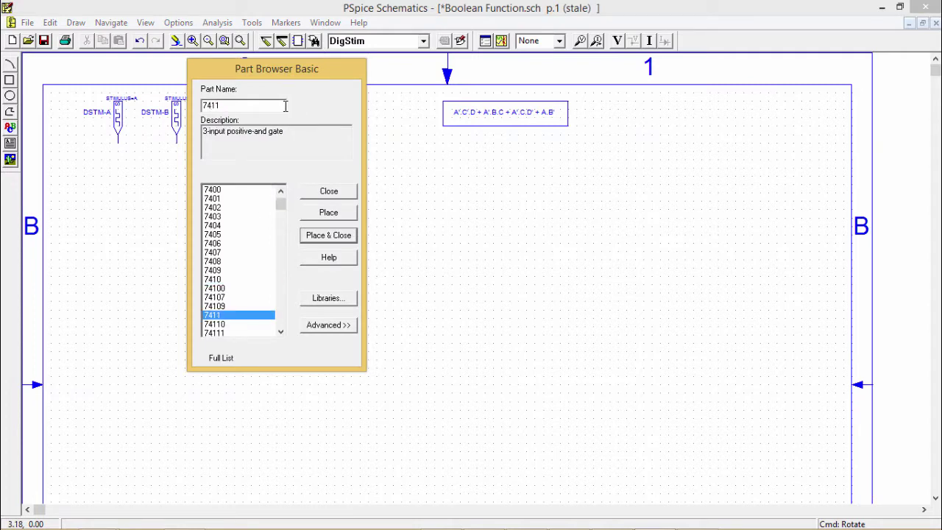
{"action": "double_click", "coordinate": [249, 321]}
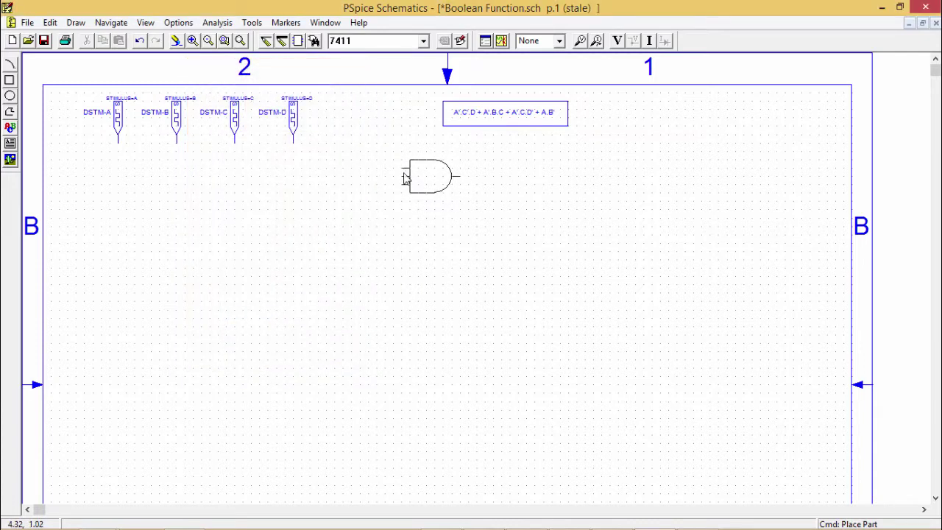
{"action": "left_click", "coordinate": [415, 224]}
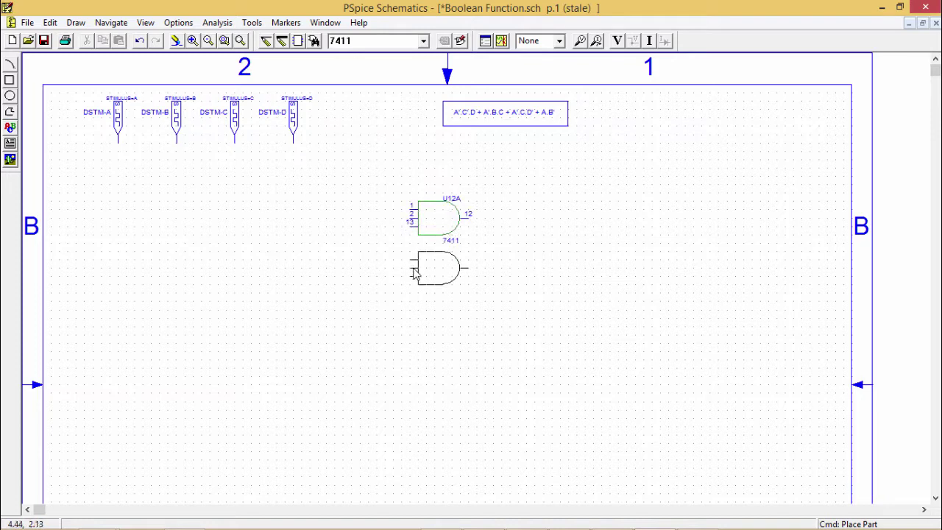
{"action": "left_click", "coordinate": [414, 270]}
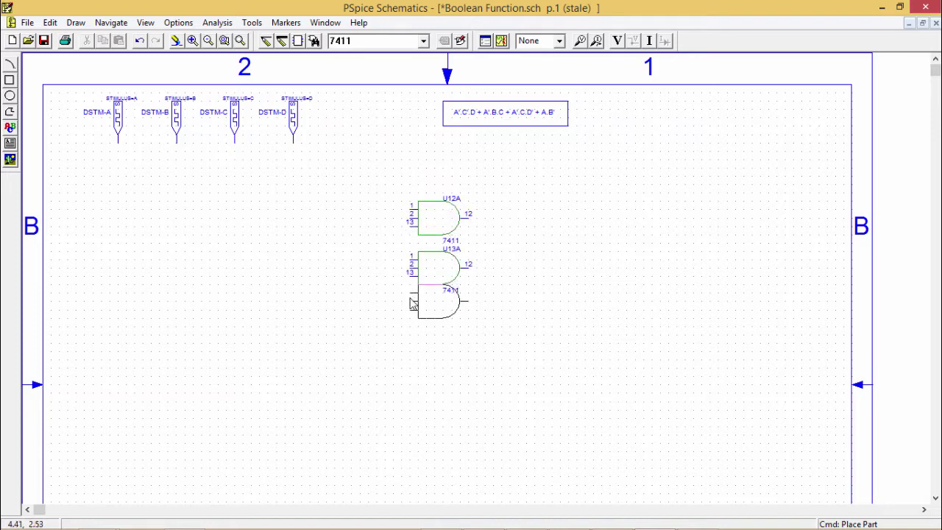
{"action": "left_click", "coordinate": [414, 316]}
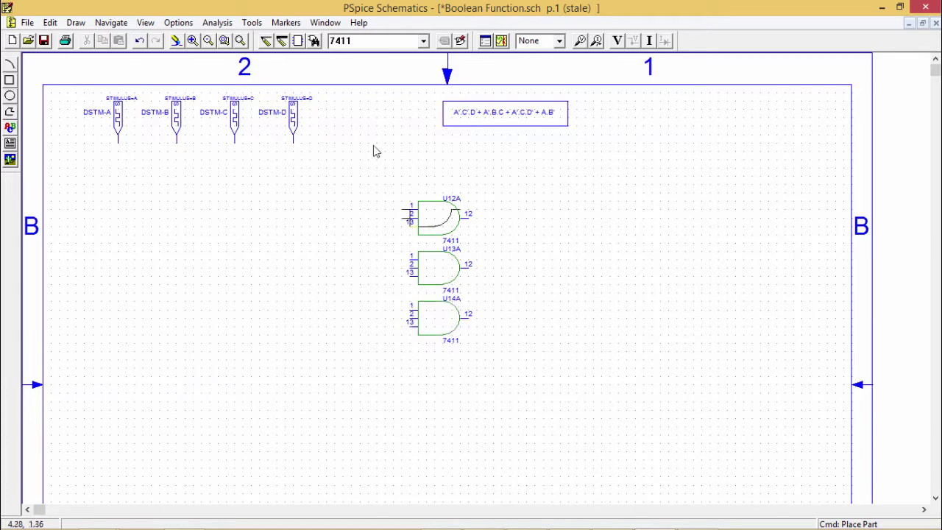
Place a 7408 two-input AND gate directly below the three 7411 gates, aligned with their column
{"action": "left_click", "coordinate": [314, 41]}
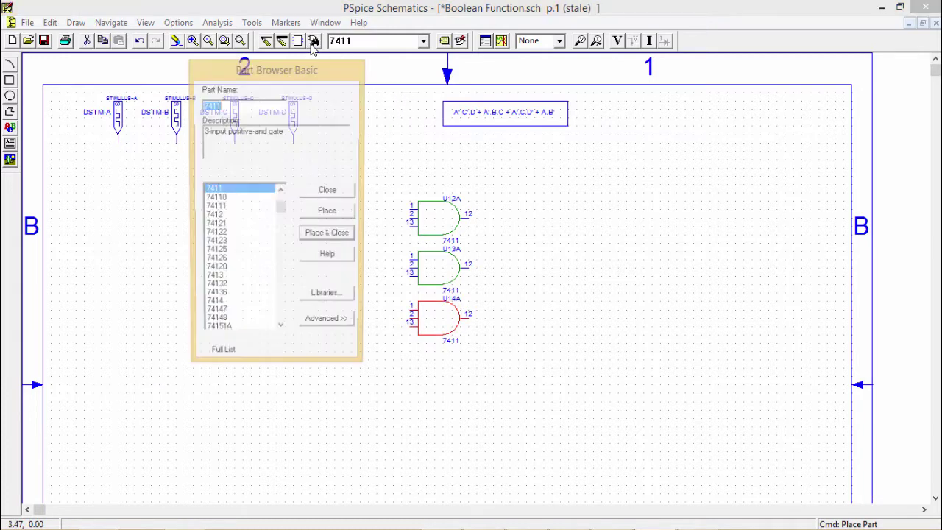
{"action": "left_click", "coordinate": [250, 102]}
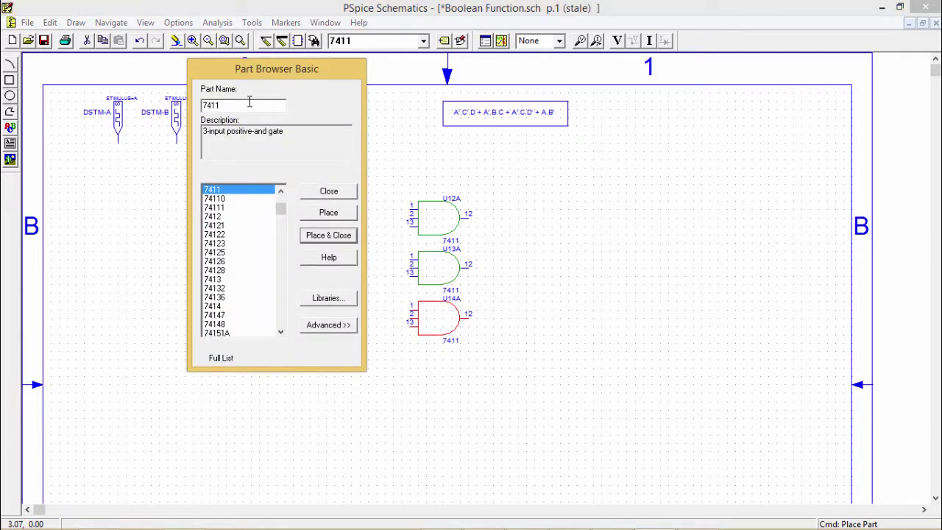
{"action": "key", "text": "BackSpace"}
{"action": "key", "text": "BackSpace"}
{"action": "type", "text": "08"}
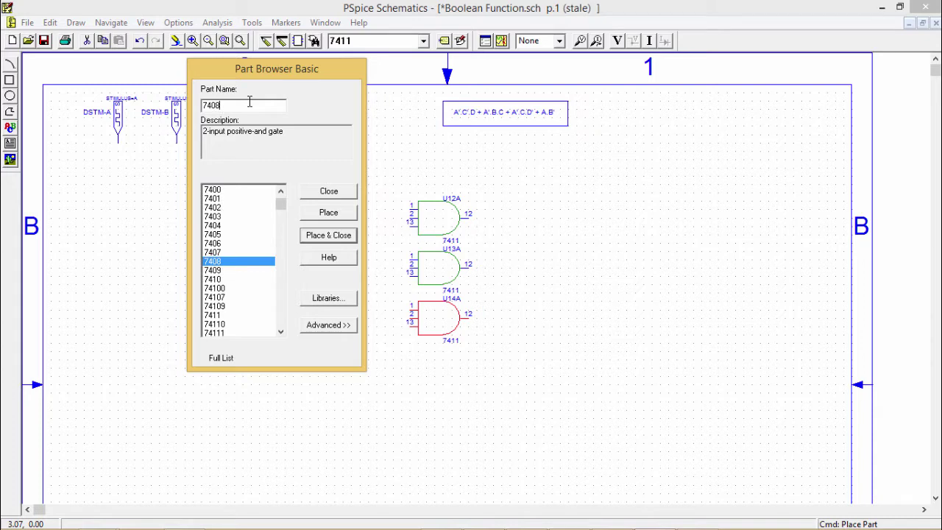
{"action": "double_click", "coordinate": [235, 265]}
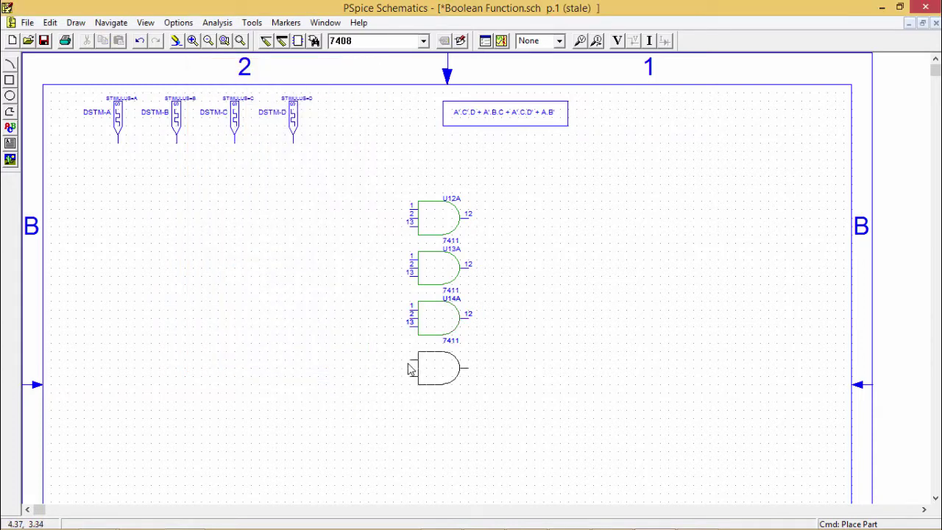
{"action": "left_click", "coordinate": [410, 368]}
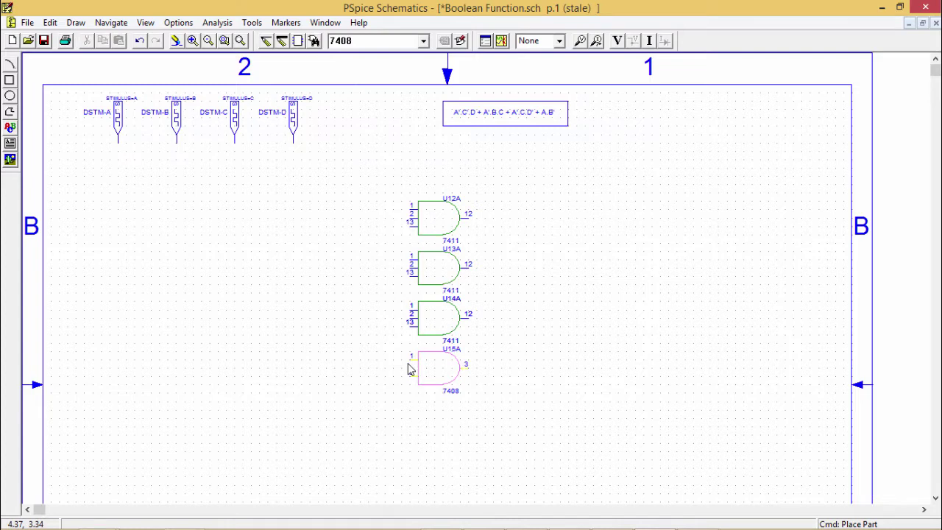
Place three 7432 two-input OR gates: two beside the upper and lower AND gate pairs, and one further right between them
{"action": "left_click", "coordinate": [314, 41]}
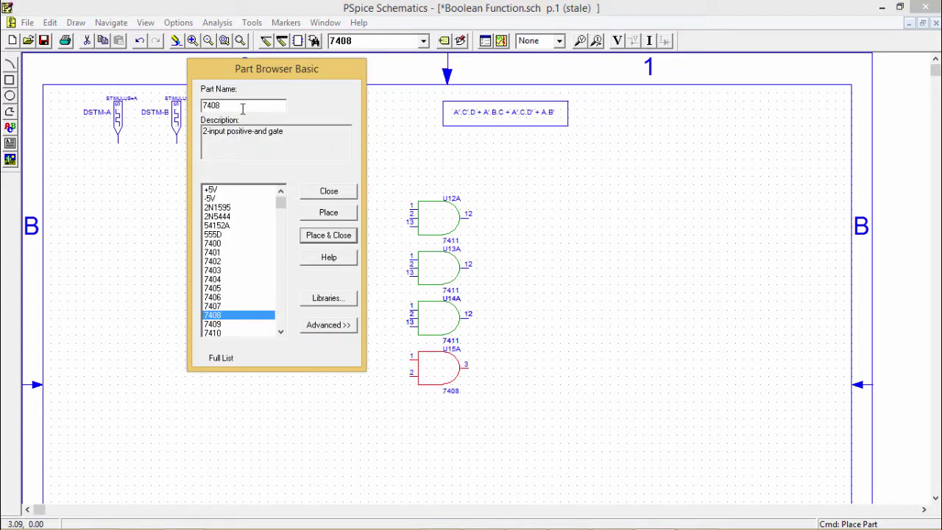
{"action": "key", "text": "BackSpace"}
{"action": "key", "text": "BackSpace"}
{"action": "type", "text": "32"}
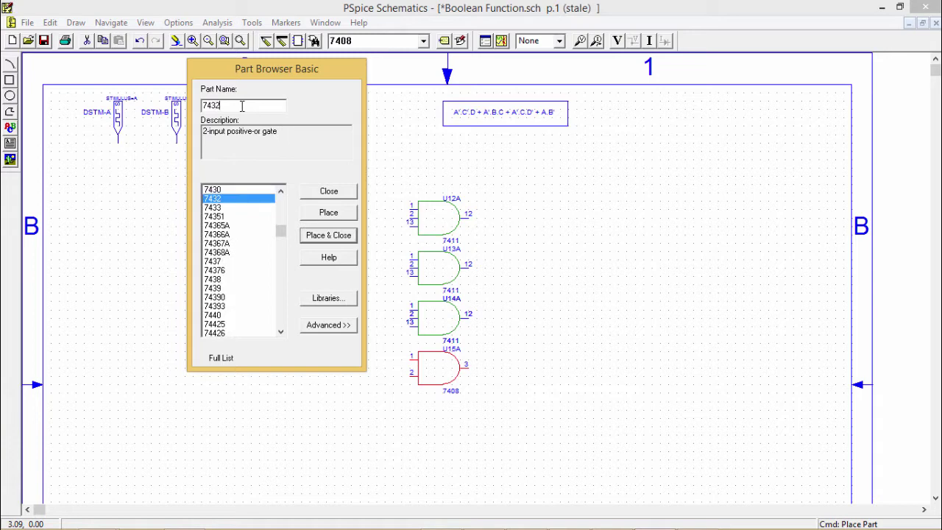
{"action": "key", "text": "Return"}
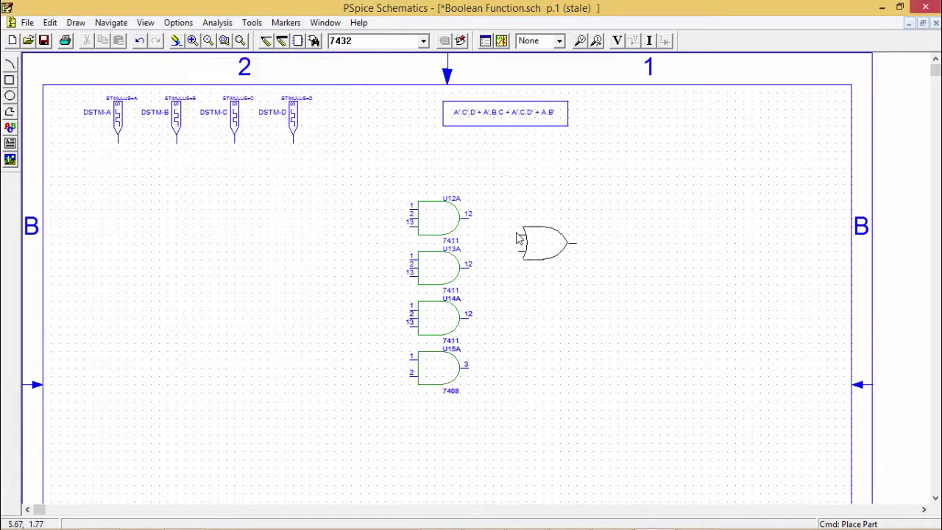
{"action": "left_click", "coordinate": [518, 238]}
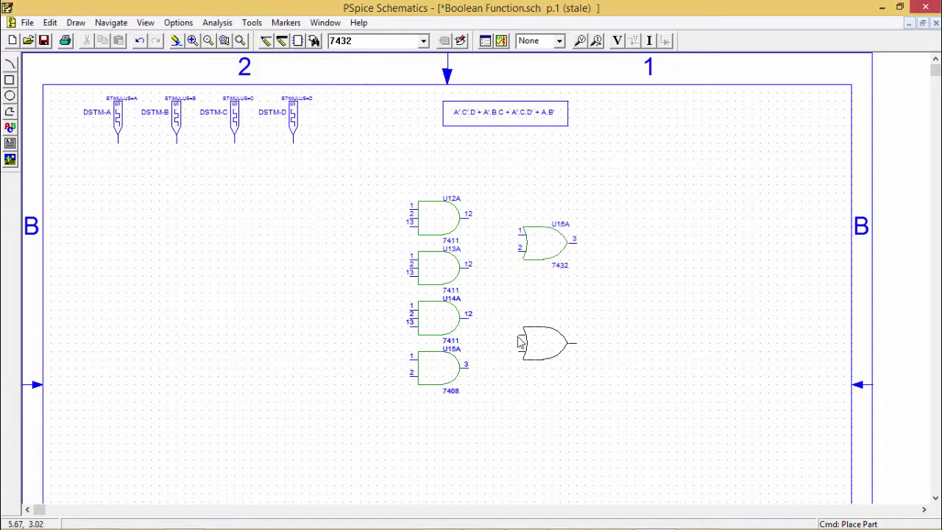
{"action": "left_click", "coordinate": [521, 341]}
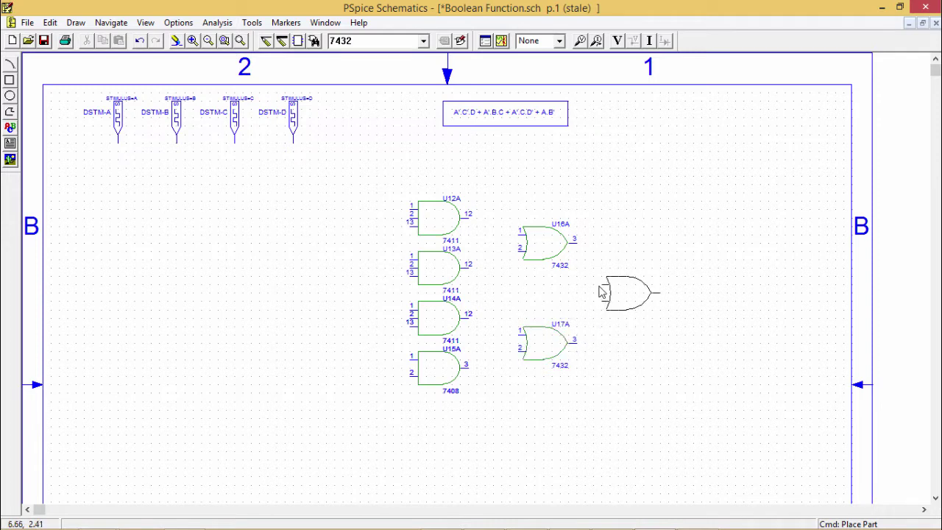
{"action": "left_click", "coordinate": [600, 292]}
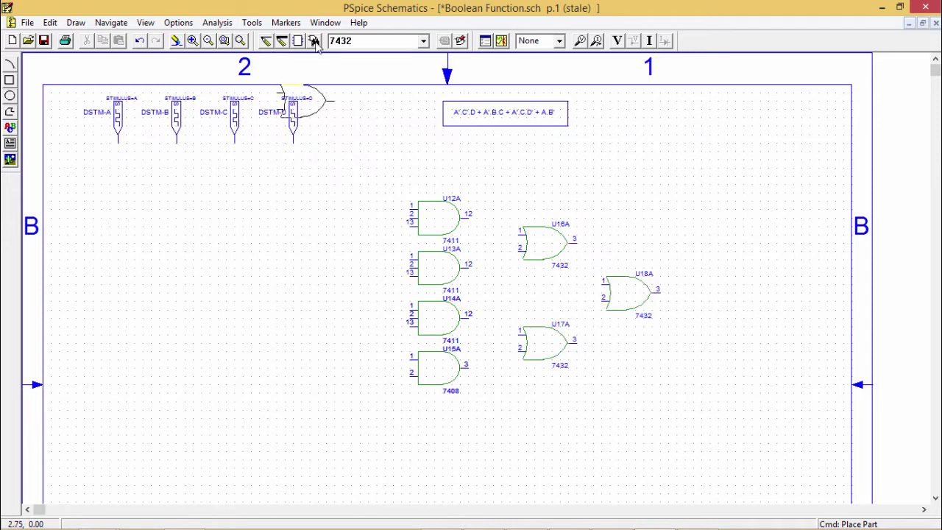
Place an IF_OUT interface output port to the right of the final OR gate, level with its output
{"action": "left_click", "coordinate": [314, 41]}
{"action": "type", "text": "if"}
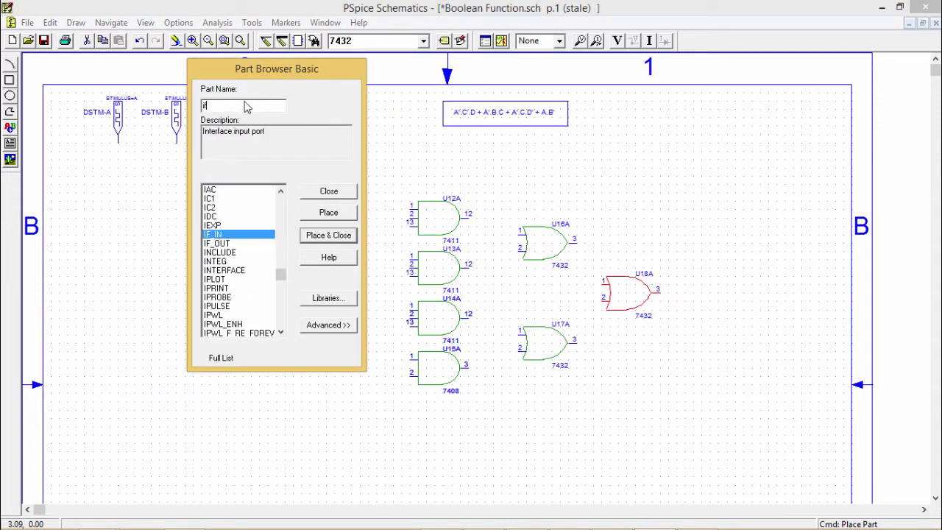
{"action": "double_click", "coordinate": [226, 246]}
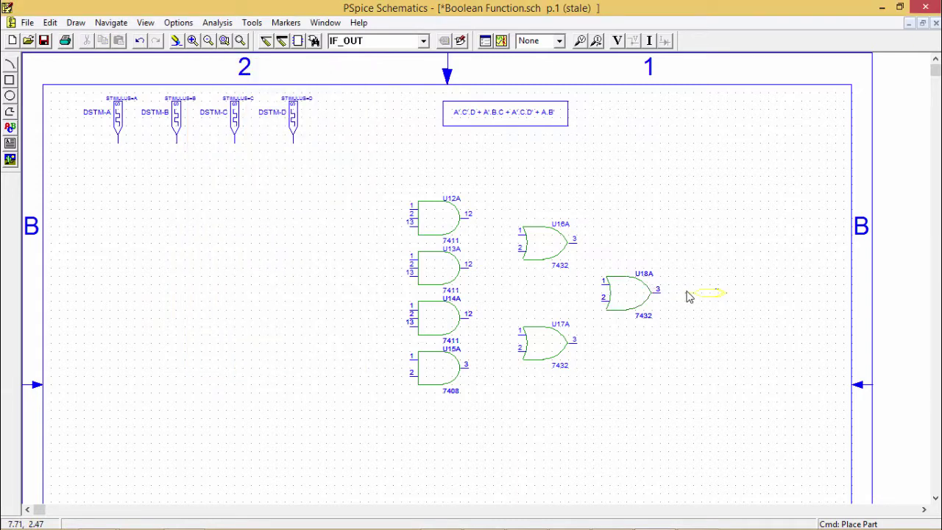
{"action": "left_click", "coordinate": [688, 296]}
Label the output port Output and move the label just above the port symbol
{"action": "double_click", "coordinate": [709, 295]}
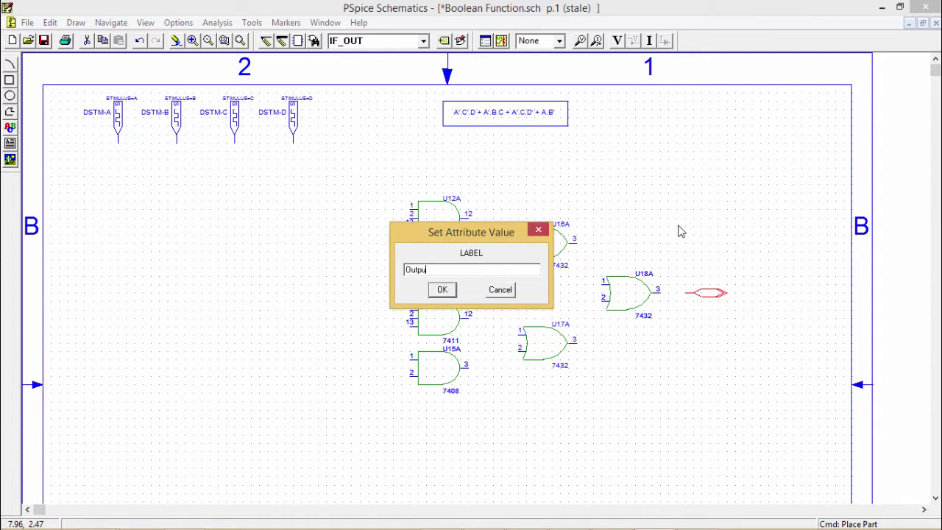
{"action": "left_click", "coordinate": [442, 290]}
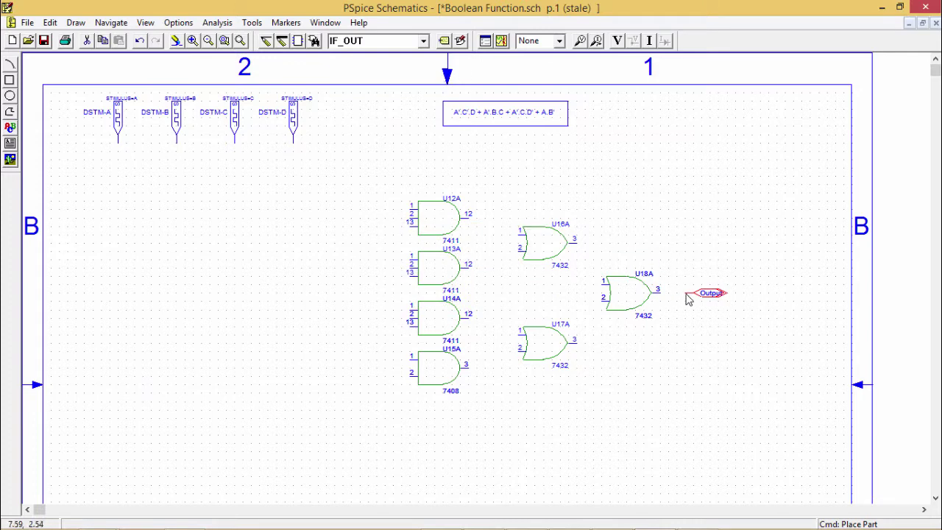
{"action": "left_click", "coordinate": [711, 296]}
{"action": "left_click_drag", "start_coordinate": [711, 294], "coordinate": [711, 284]}
Wire the outputs of the upper two AND gates, U12A and U13A, to inputs 1 and 2 of OR gate U16A
{"action": "left_click", "coordinate": [266, 44]}
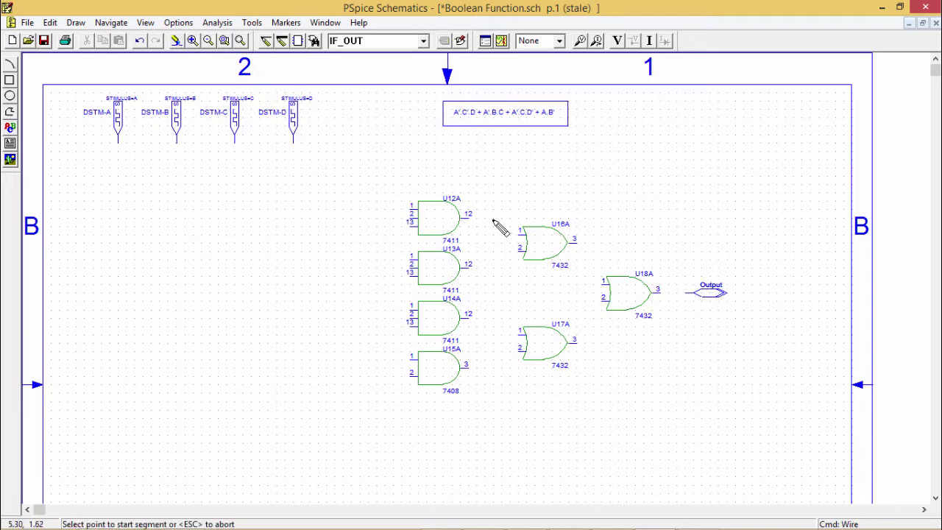
{"action": "left_click", "coordinate": [520, 232]}
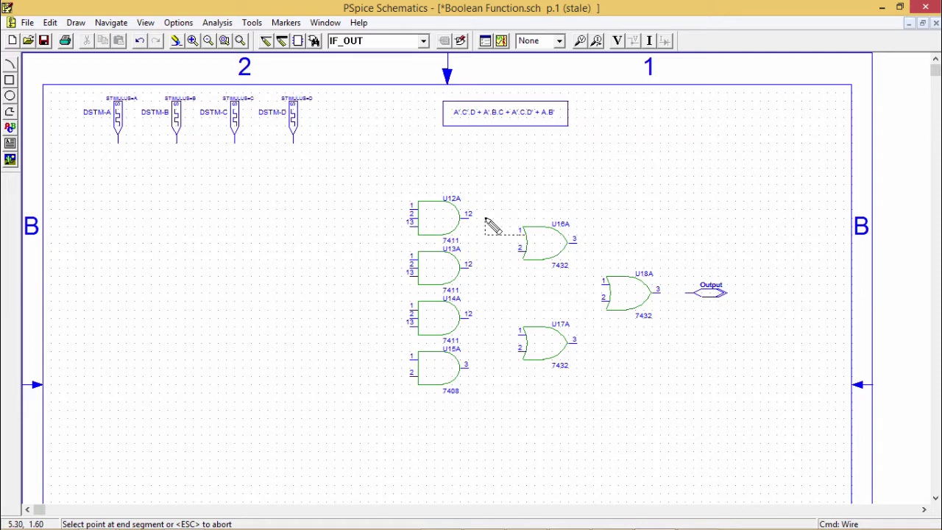
{"action": "left_click", "coordinate": [471, 218]}
{"action": "left_click", "coordinate": [472, 270]}
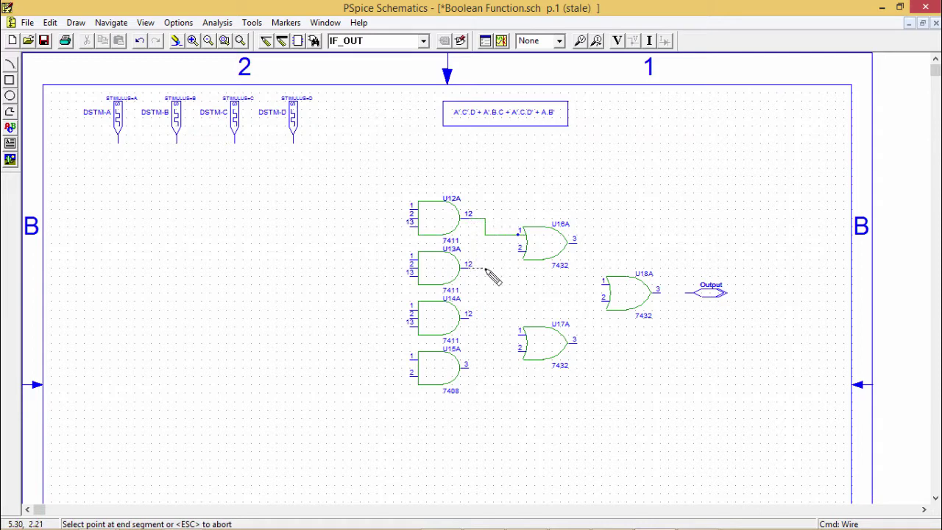
{"action": "left_click", "coordinate": [520, 252]}
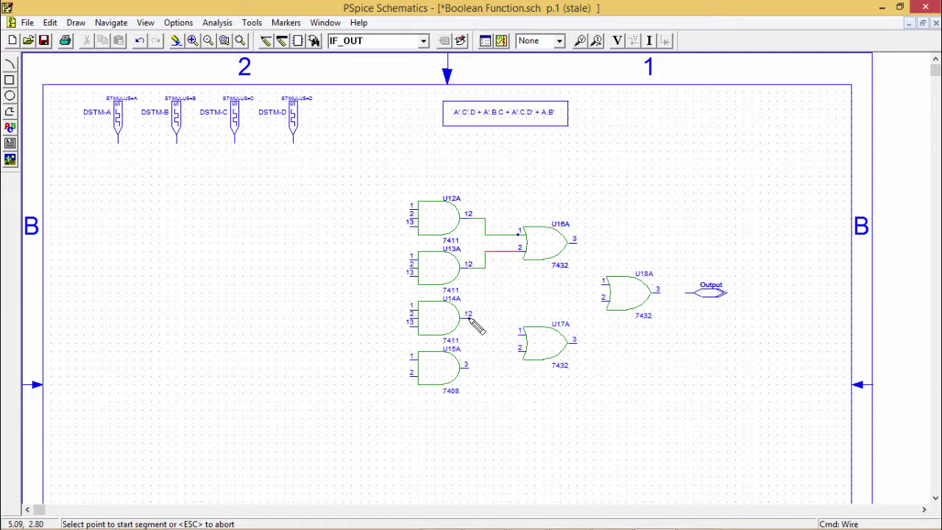
Wire the outputs of the lower two AND gates, U14A and U15A, to inputs 1 and 2 of OR gate U17A
{"action": "left_click", "coordinate": [472, 318]}
{"action": "left_click", "coordinate": [520, 335]}
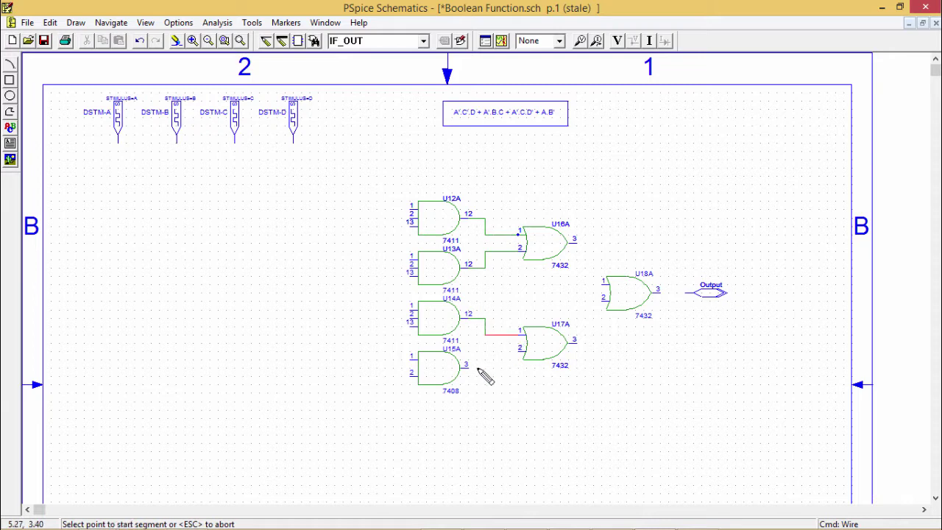
{"action": "left_click", "coordinate": [472, 365]}
{"action": "left_click", "coordinate": [519, 350]}
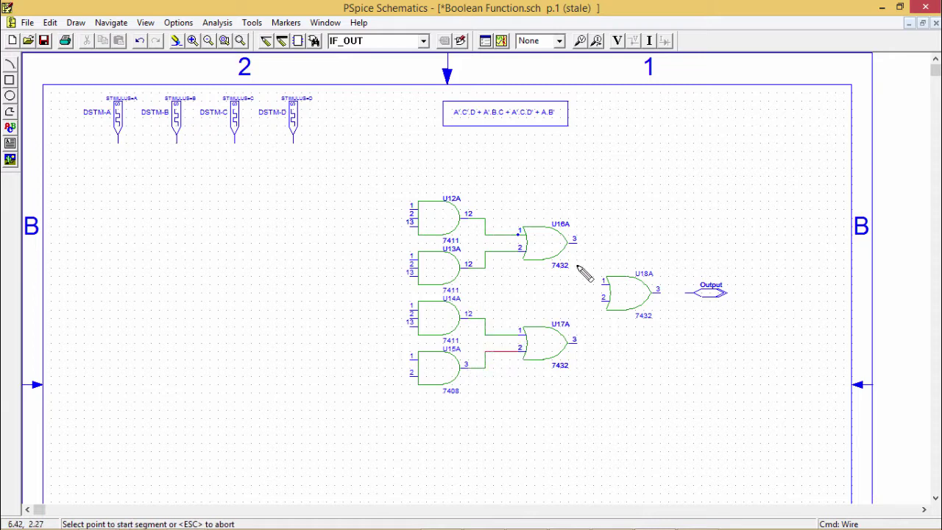
Wire the outputs of OR gates U16A and U17A to inputs 1 and 2 of the final OR gate U18A
{"action": "left_click", "coordinate": [583, 245]}
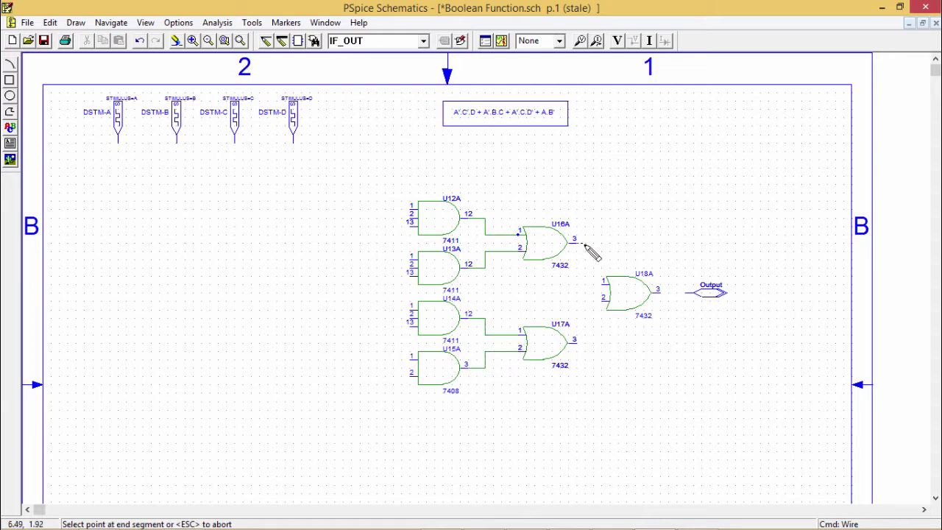
{"action": "left_click", "coordinate": [602, 283]}
{"action": "left_click", "coordinate": [582, 349]}
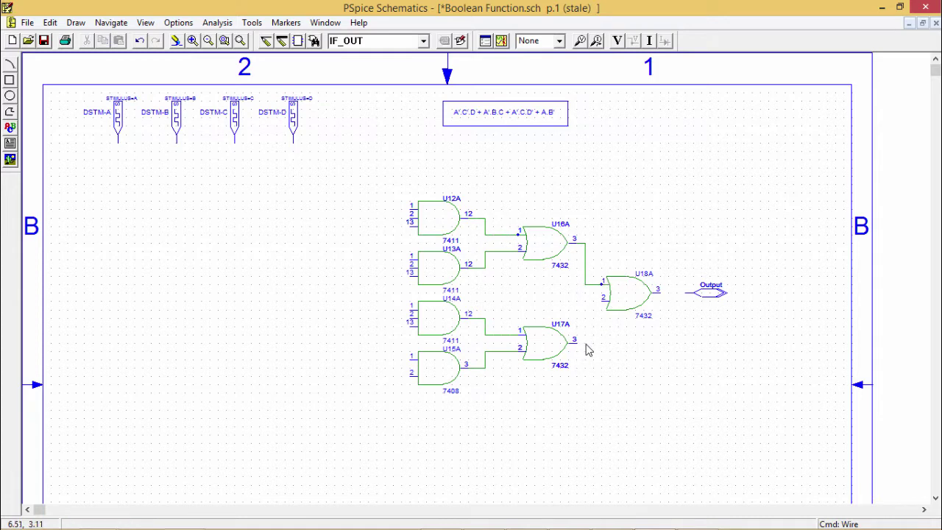
{"action": "left_click", "coordinate": [266, 40]}
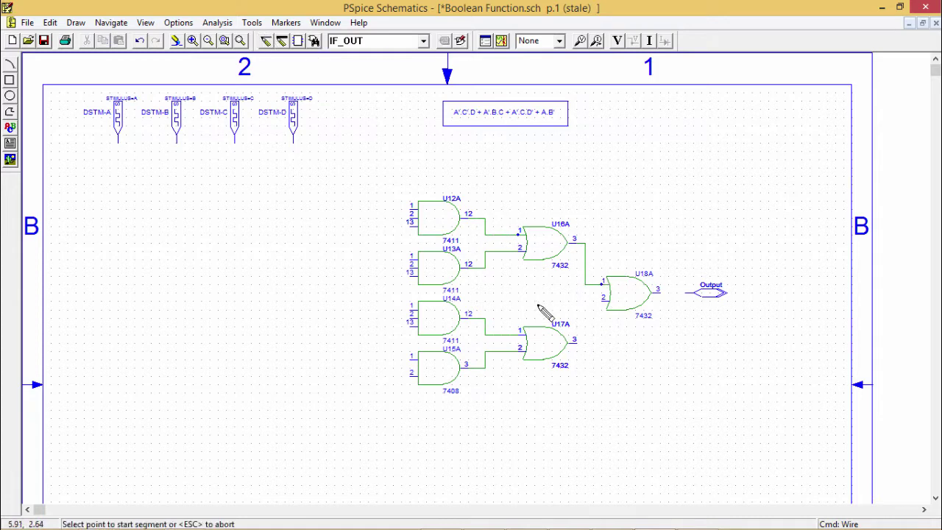
{"action": "left_click", "coordinate": [586, 342]}
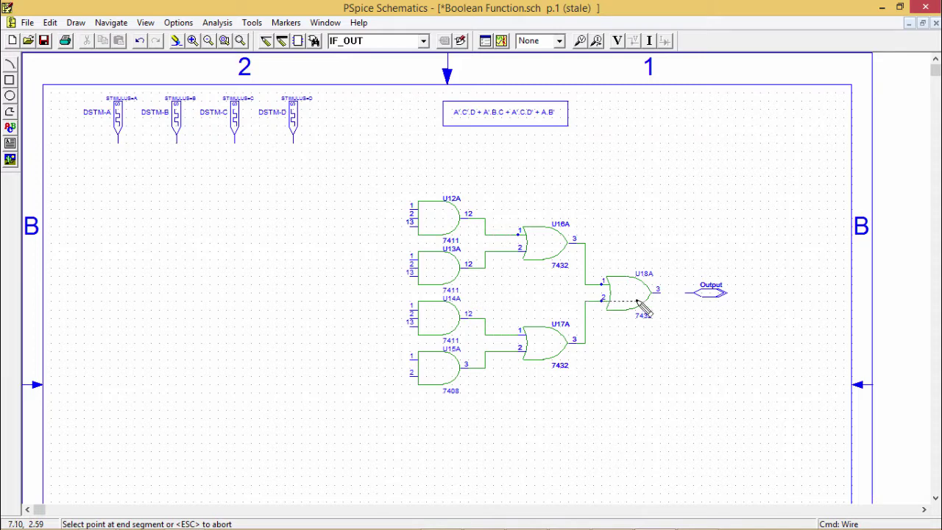
{"action": "left_click", "coordinate": [602, 300]}
Wire the output of the final OR gate U18A to the Output port
{"action": "left_click", "coordinate": [293, 45]}
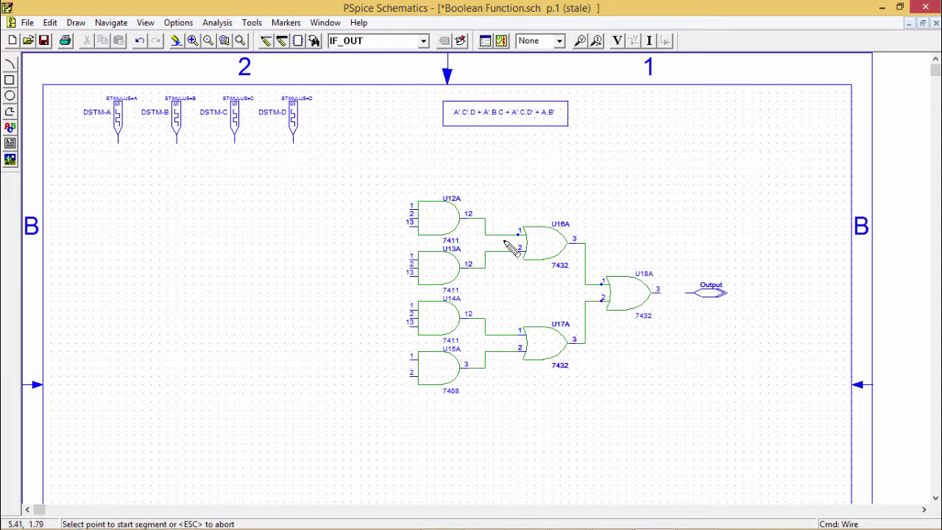
{"action": "left_click", "coordinate": [660, 293]}
{"action": "left_click", "coordinate": [693, 293]}
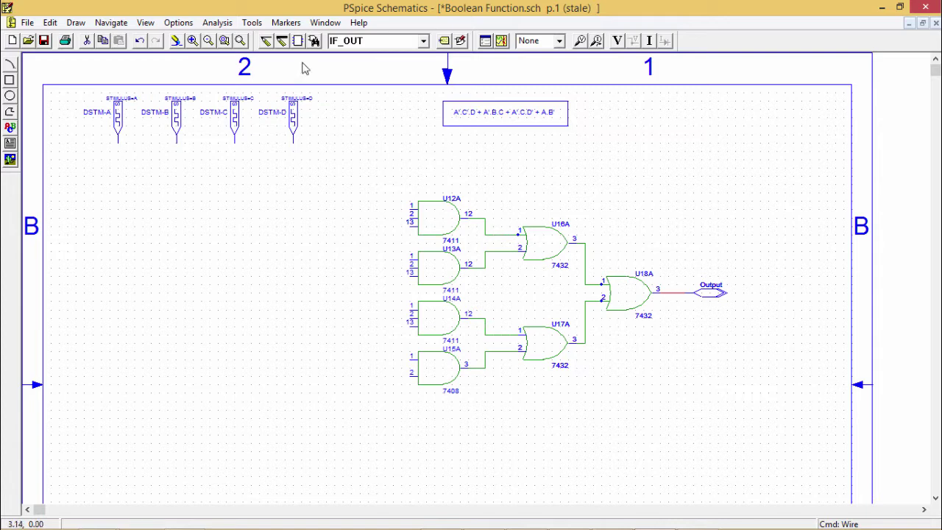
{"action": "left_click", "coordinate": [266, 41]}
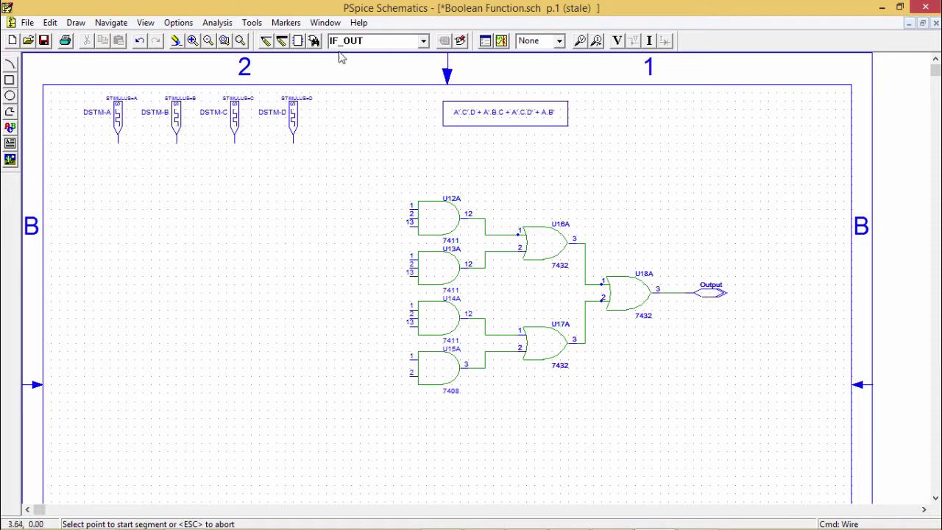
Place four 7404 inverters in a row below stimuli DSTM-A to DSTM-D, rotated so their outputs point down
{"action": "left_click", "coordinate": [315, 42]}
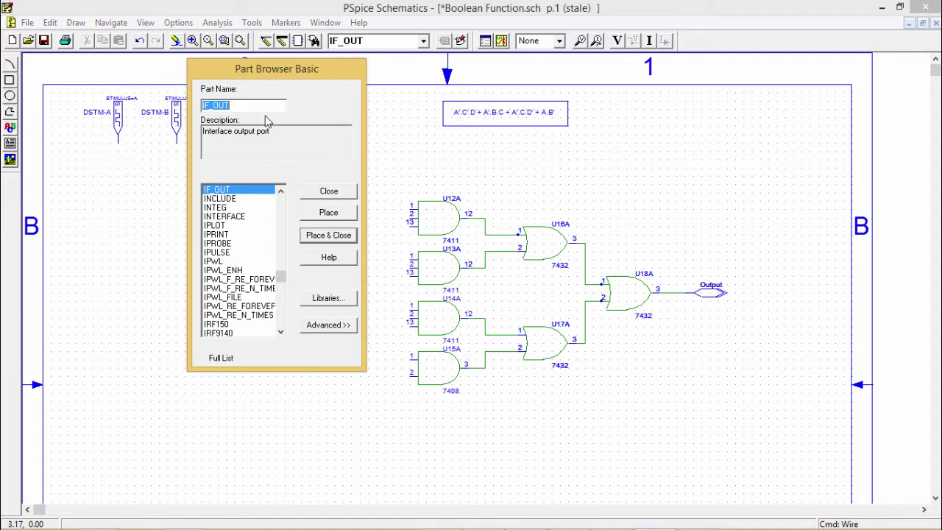
{"action": "type", "text": "74"}
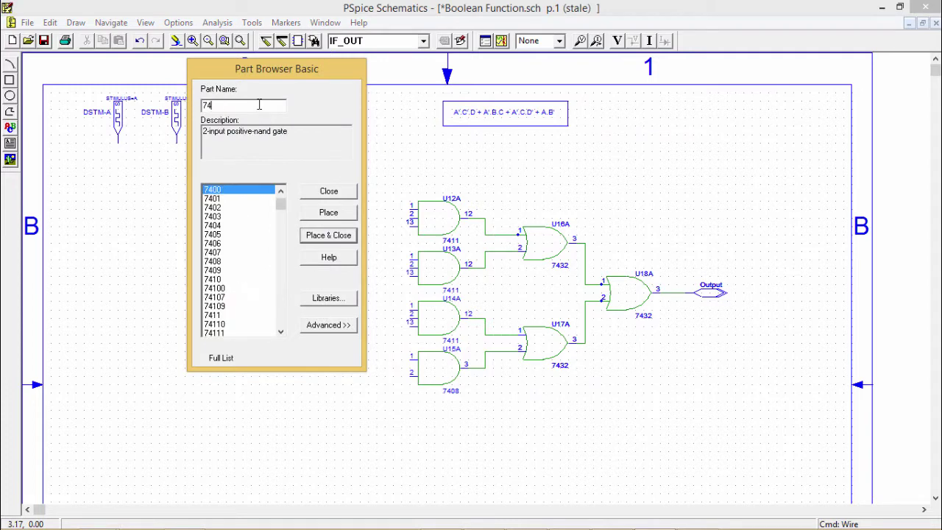
{"action": "type", "text": "04"}
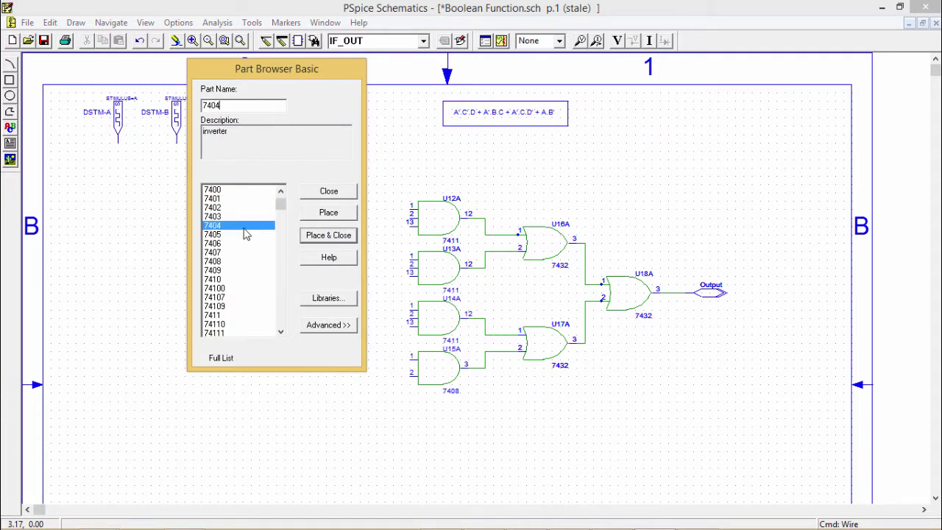
{"action": "key", "text": "Return"}
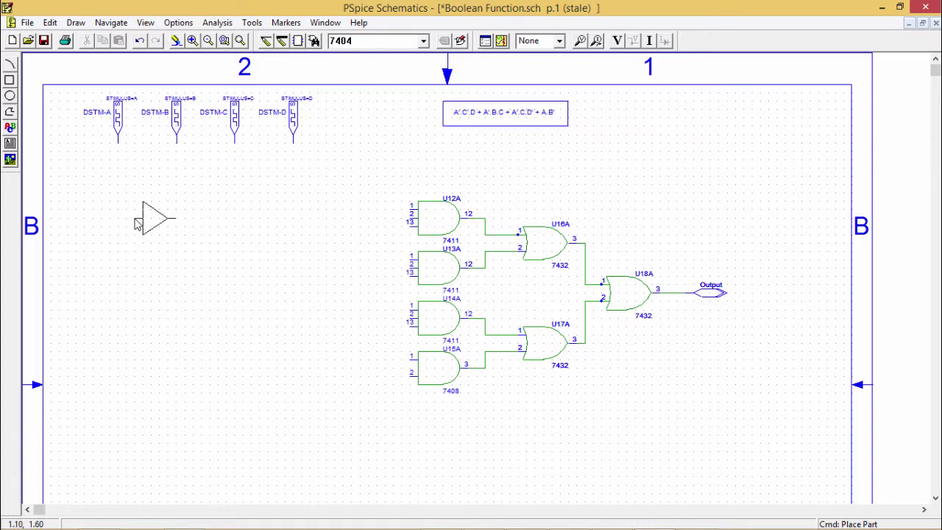
{"action": "key", "text": "ctrl+r"}
{"action": "key", "text": "ctrl+r"}
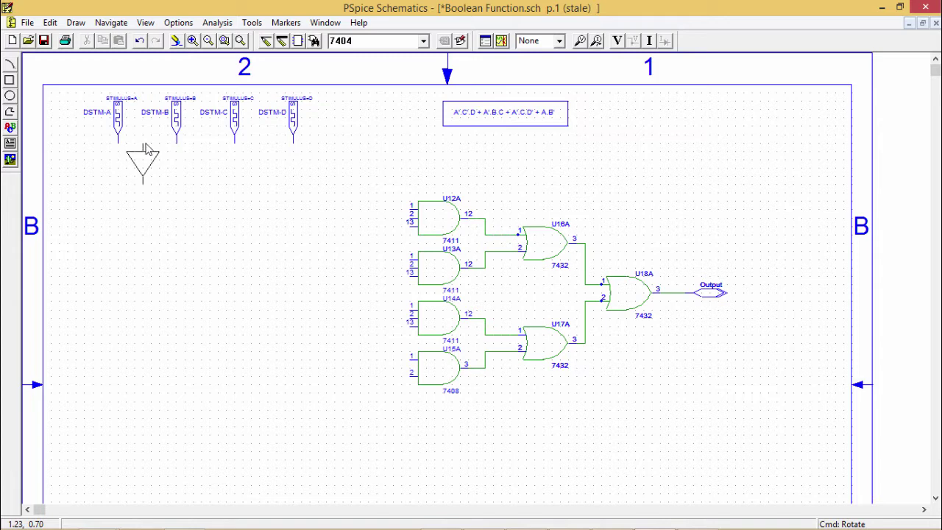
{"action": "left_click", "coordinate": [147, 154]}
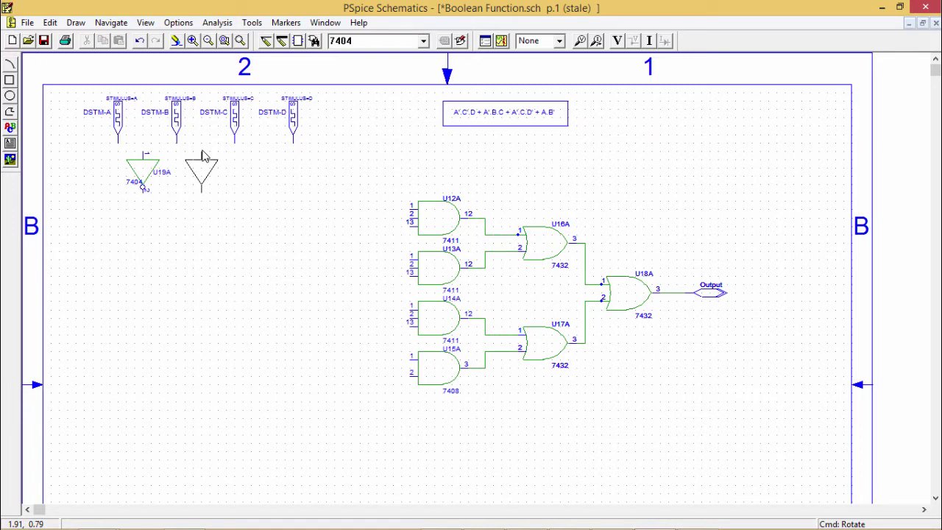
{"action": "left_click", "coordinate": [205, 155]}
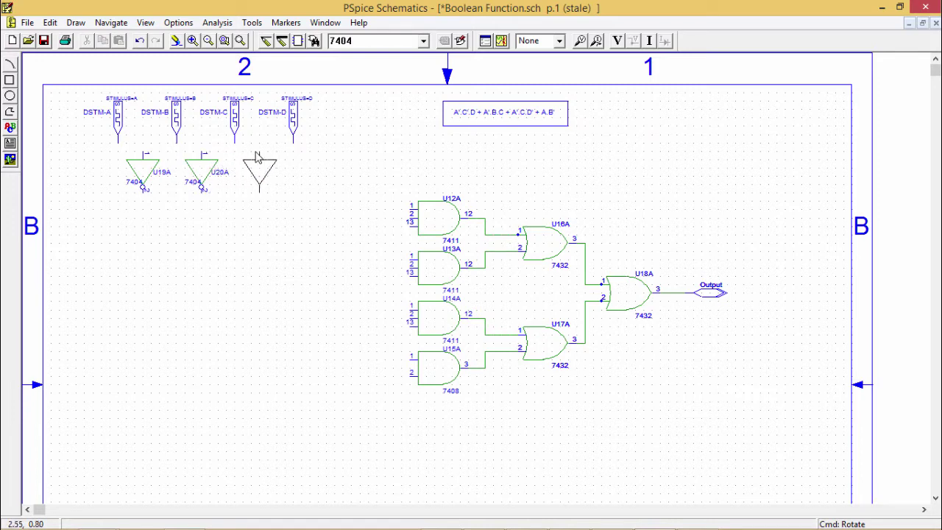
{"action": "left_click", "coordinate": [258, 156]}
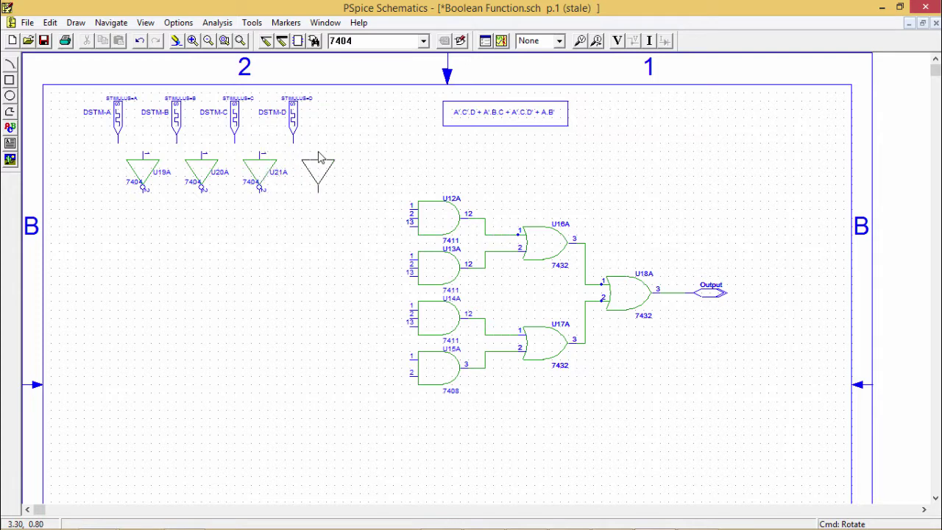
{"action": "left_click", "coordinate": [321, 157]}
{"action": "right_click", "coordinate": [303, 160]}
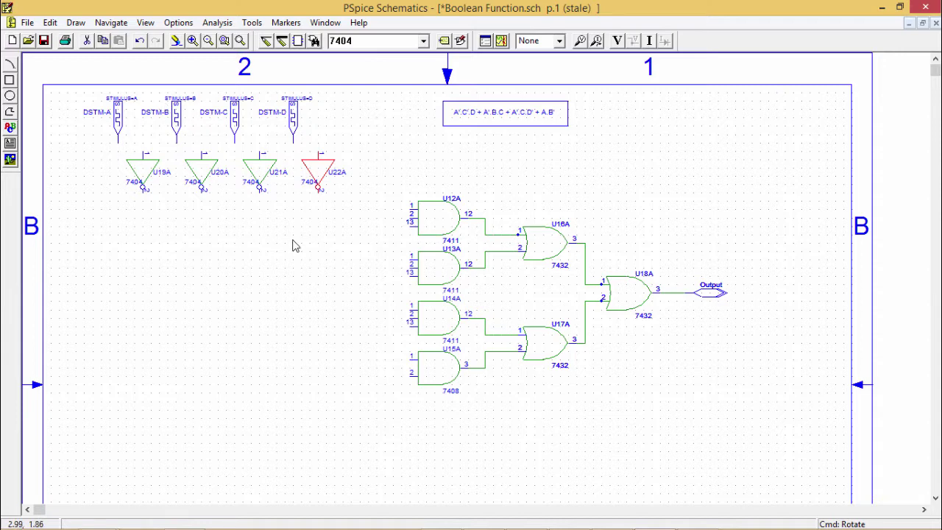
Wire each stimulus, DSTM-A, DSTM-B, DSTM-C and DSTM-D, to the input of the inverter beneath it
{"action": "left_click", "coordinate": [266, 40]}
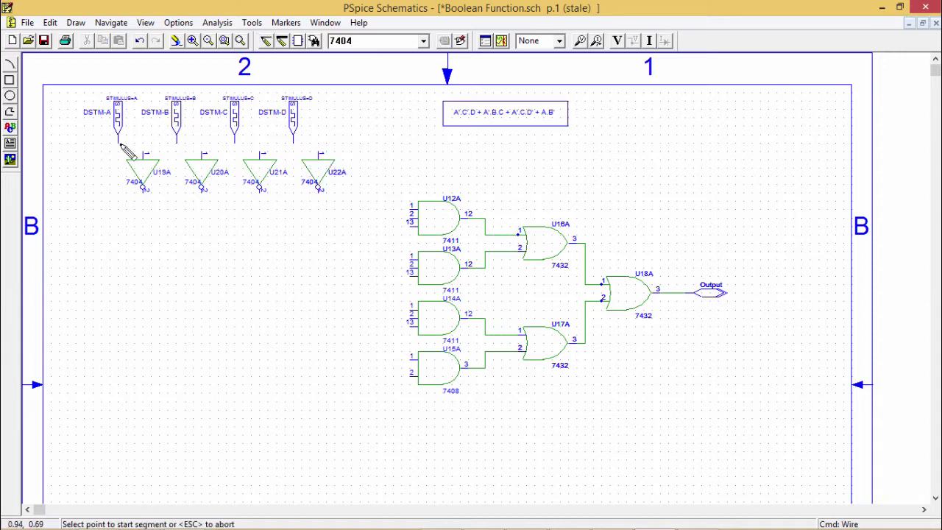
{"action": "left_click", "coordinate": [119, 143]}
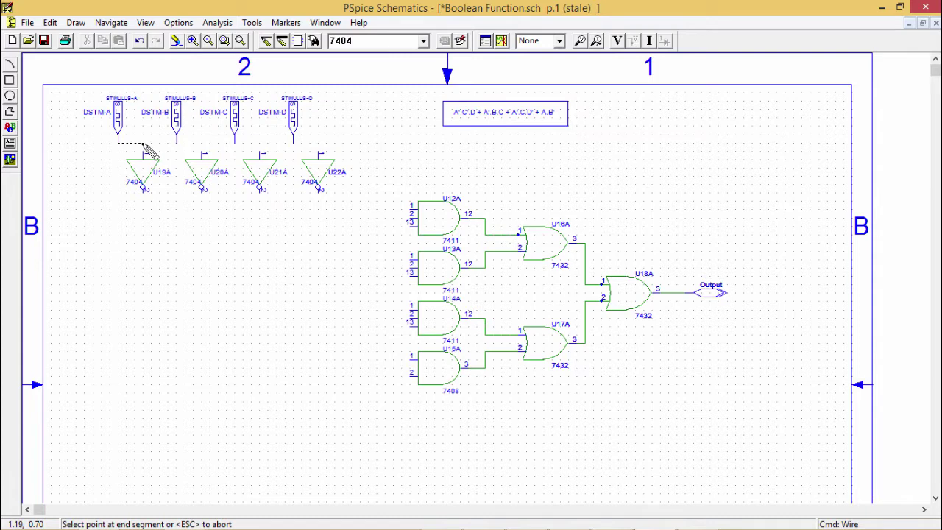
{"action": "left_click", "coordinate": [145, 152]}
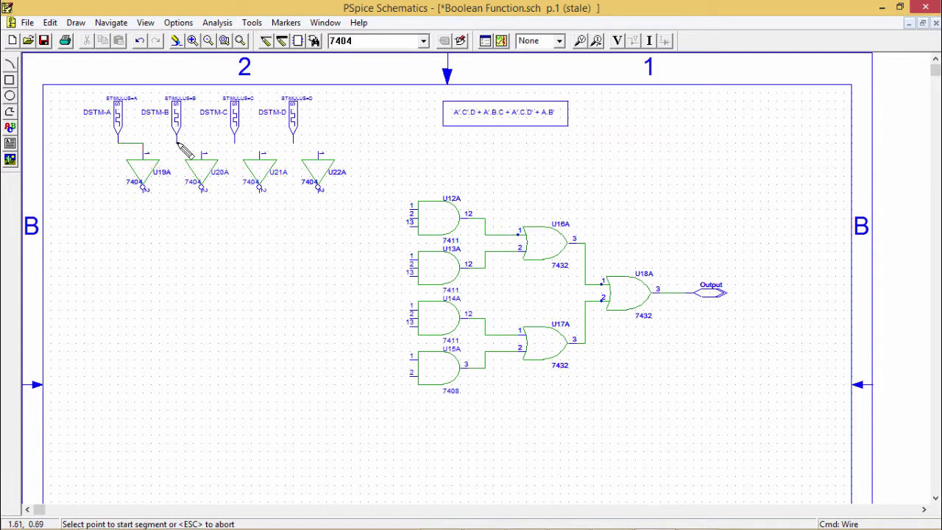
{"action": "left_click", "coordinate": [177, 143]}
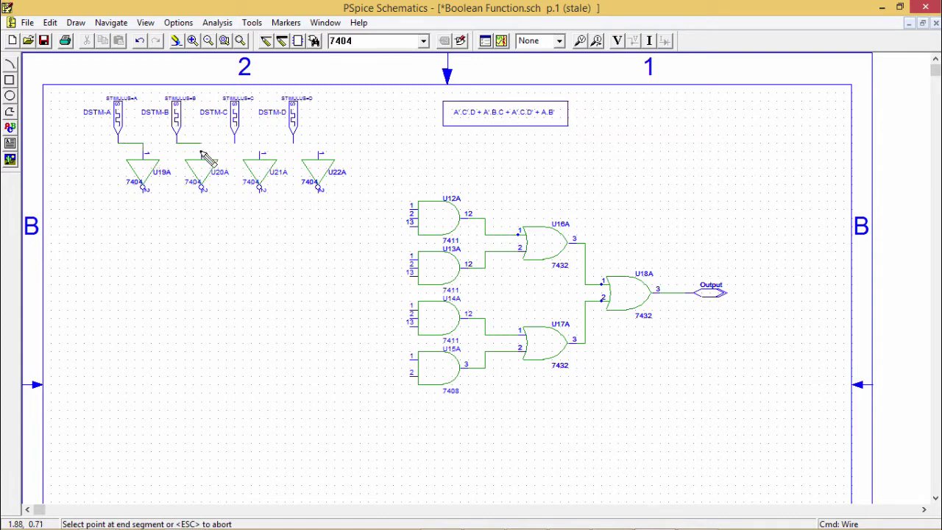
{"action": "left_click", "coordinate": [203, 152]}
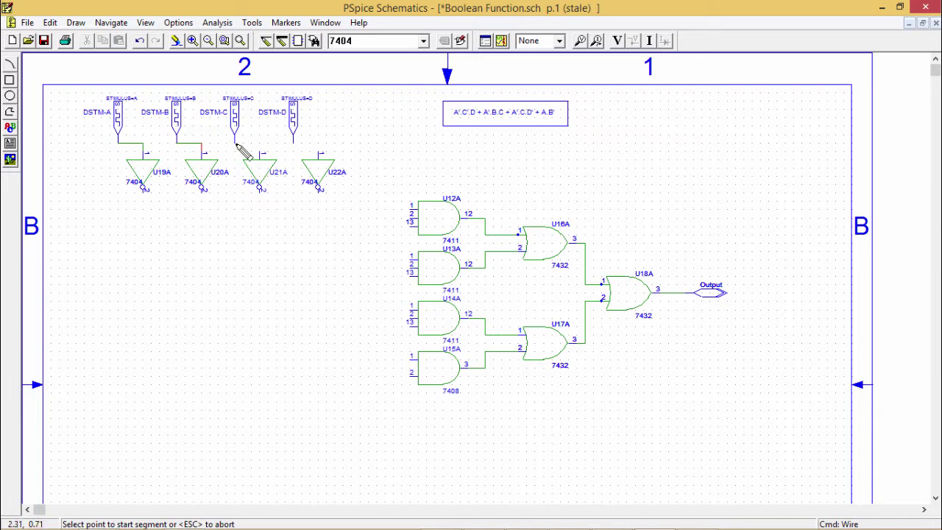
{"action": "left_click", "coordinate": [235, 143]}
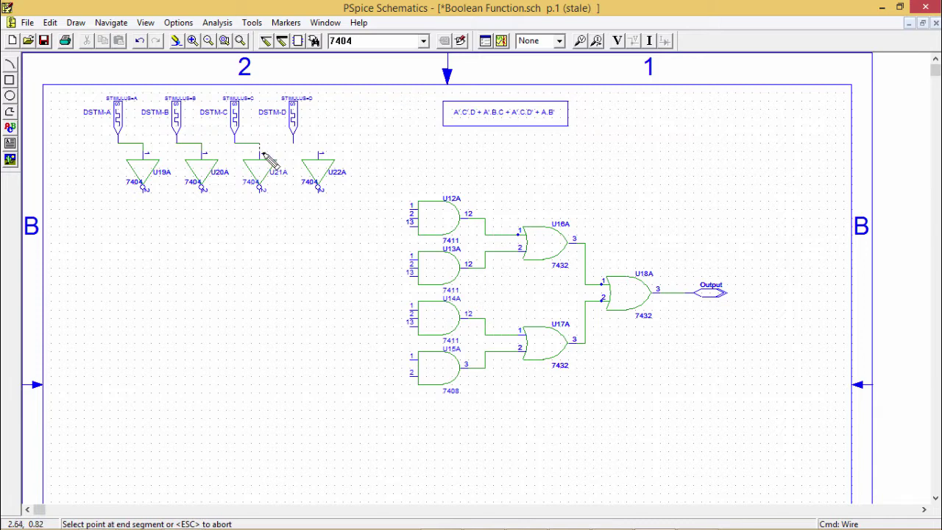
{"action": "left_click", "coordinate": [262, 153]}
{"action": "left_click", "coordinate": [295, 143]}
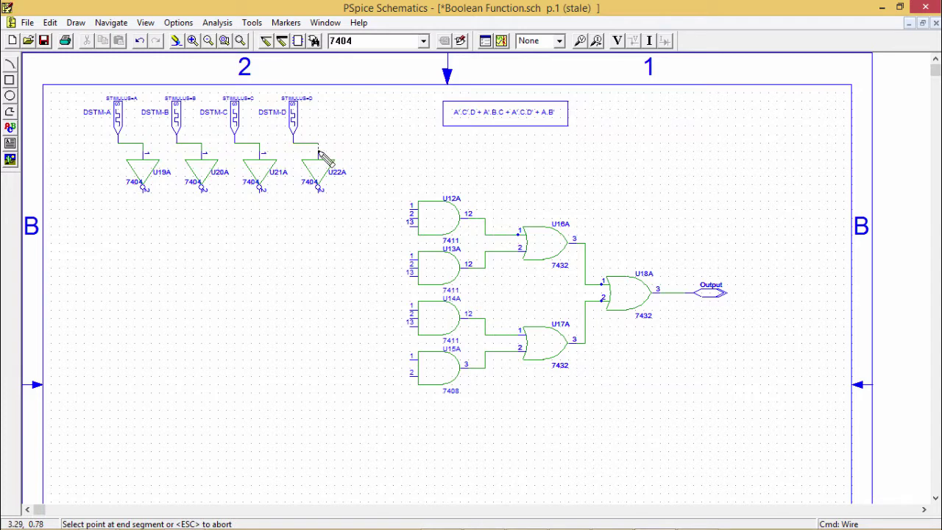
{"action": "left_click", "coordinate": [321, 153]}
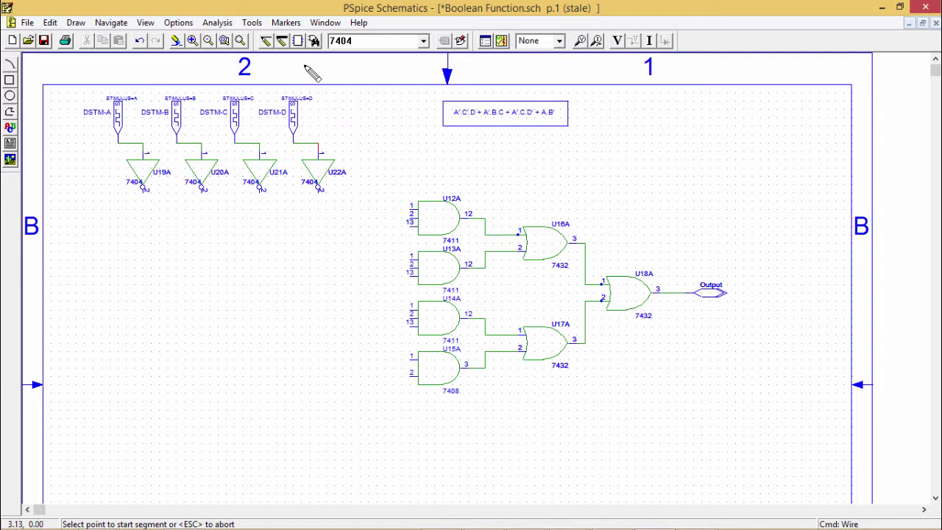
Wire AND gate U12A for A'.C'.D: DSTM-D to input 1, the C inverter output to input 2, the A inverter output to input 13
{"action": "left_click", "coordinate": [293, 143]}
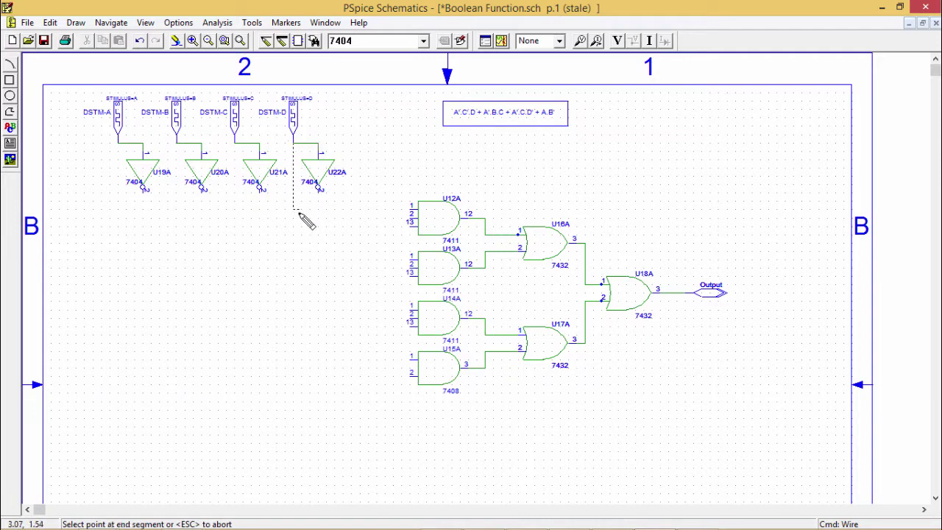
{"action": "left_click", "coordinate": [410, 210]}
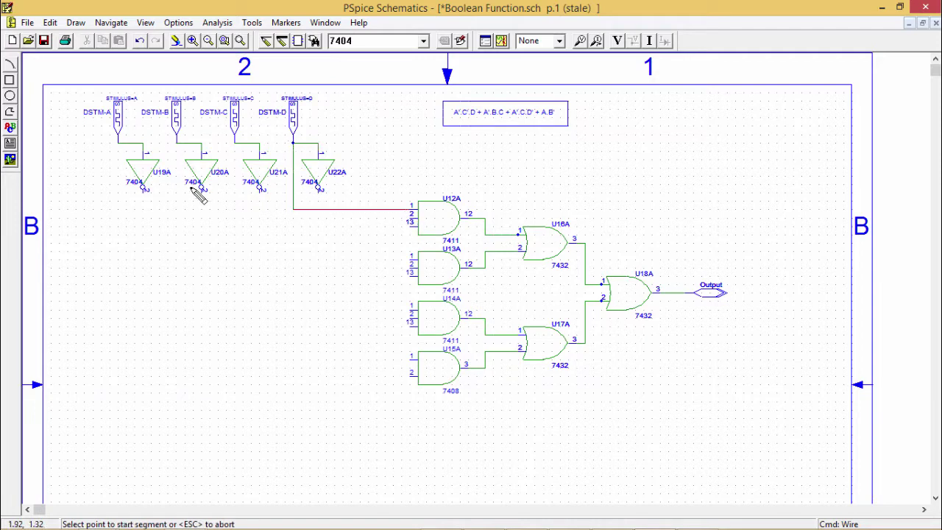
{"action": "left_click", "coordinate": [145, 193]}
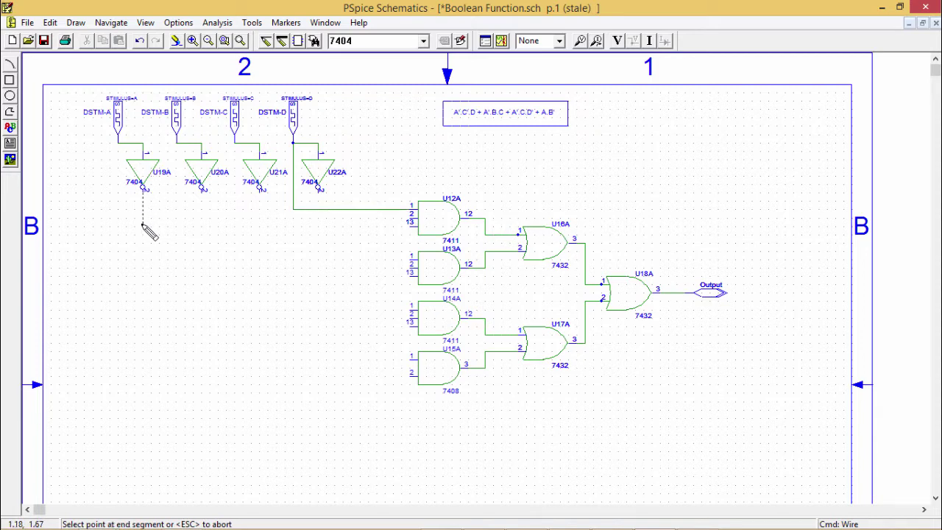
{"action": "left_click", "coordinate": [410, 226]}
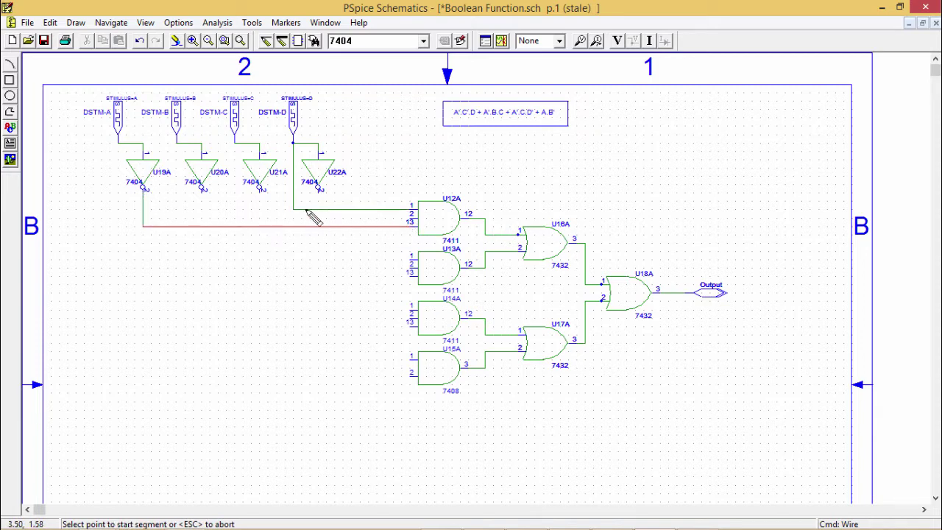
{"action": "left_click", "coordinate": [260, 191]}
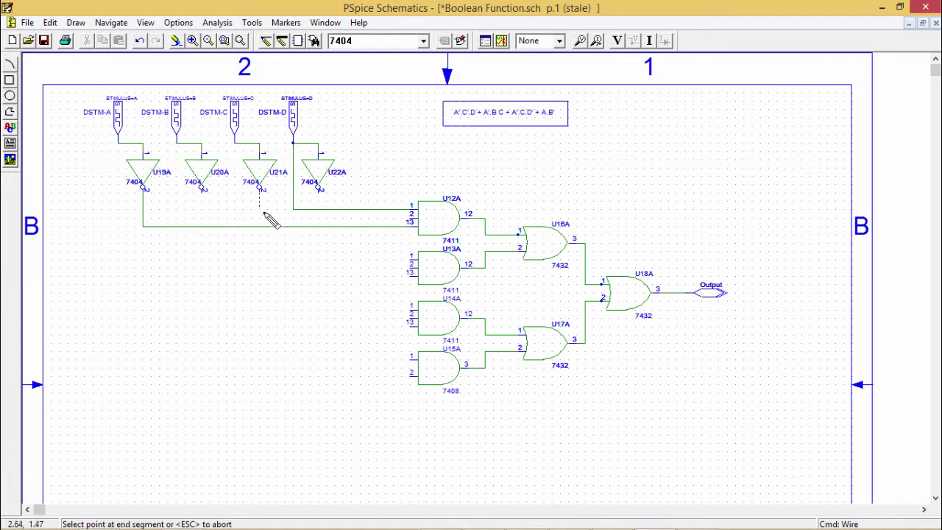
{"action": "left_click", "coordinate": [407, 220]}
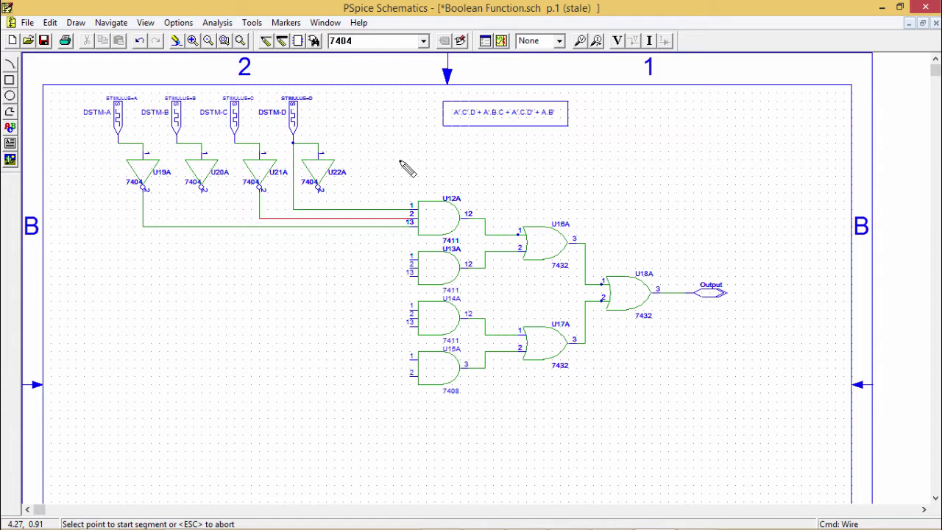
Wire AND gate U13A for A'.B.C: DSTM-C to input 1, DSTM-B to input 2, the inverted A line to input 13
{"action": "left_click", "coordinate": [235, 142]}
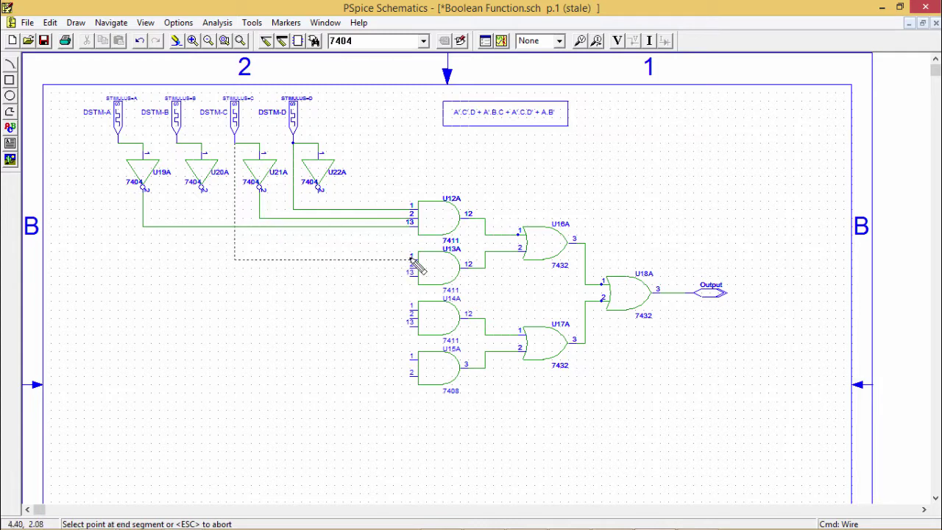
{"action": "left_click", "coordinate": [410, 259]}
{"action": "left_click", "coordinate": [177, 143]}
{"action": "left_click", "coordinate": [407, 268]}
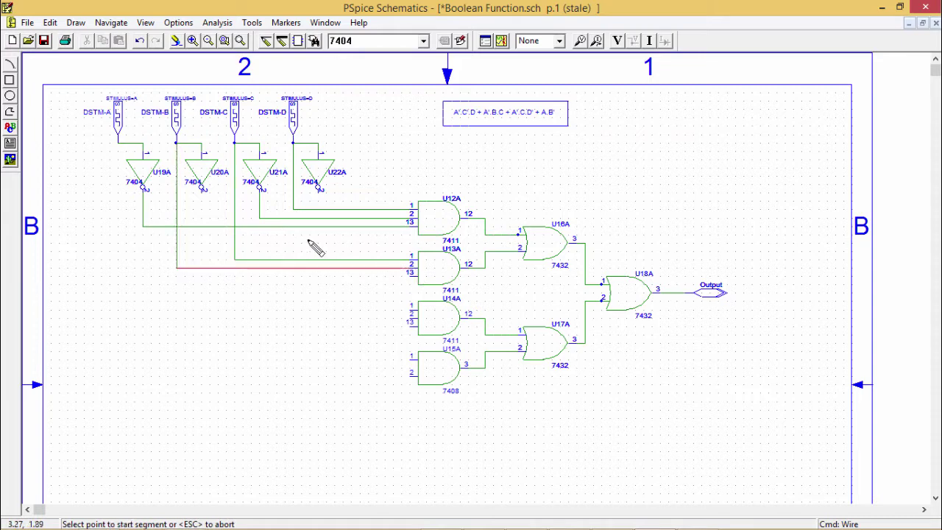
{"action": "left_click", "coordinate": [144, 227]}
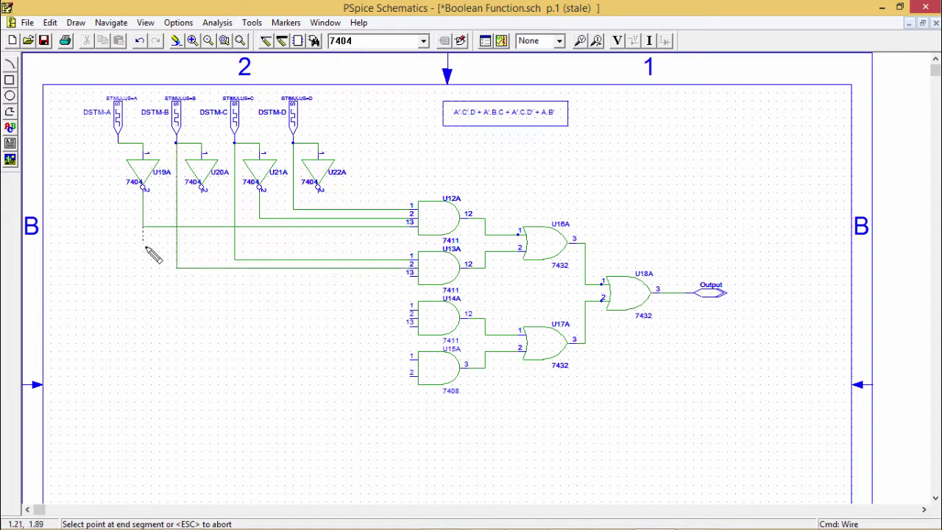
{"action": "left_click", "coordinate": [411, 275]}
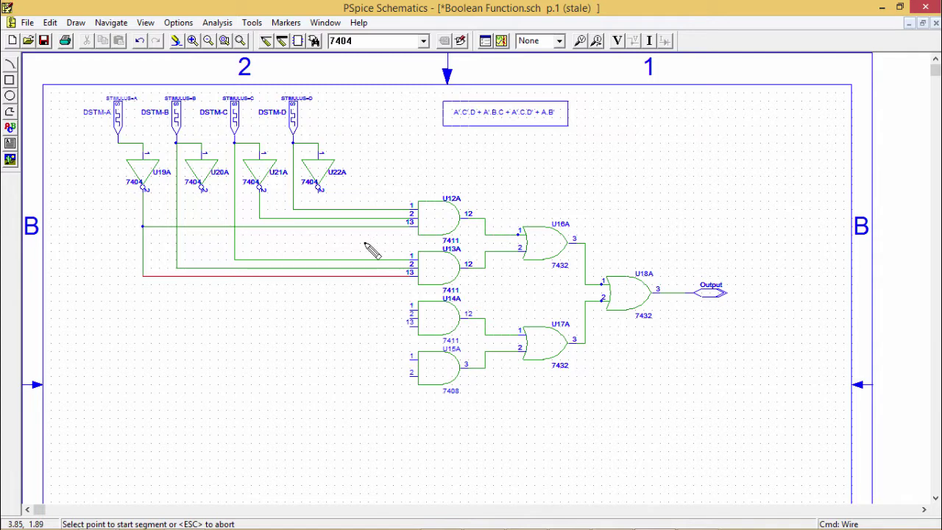
Wire AND gate U14A for A'.C.D': the D inverter output to input 1, the C line to input 2, the inverted A line to input 13
{"action": "left_click", "coordinate": [318, 192]}
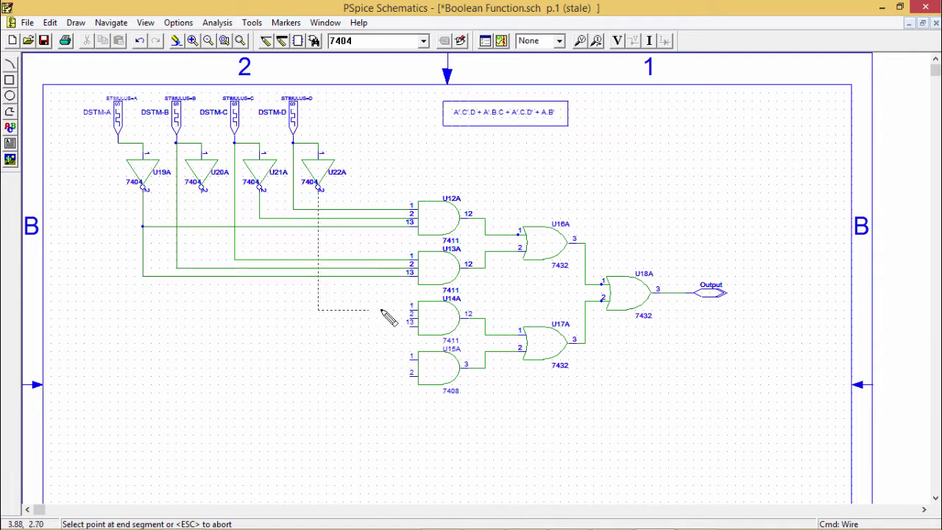
{"action": "left_click", "coordinate": [410, 309]}
{"action": "left_click", "coordinate": [234, 259]}
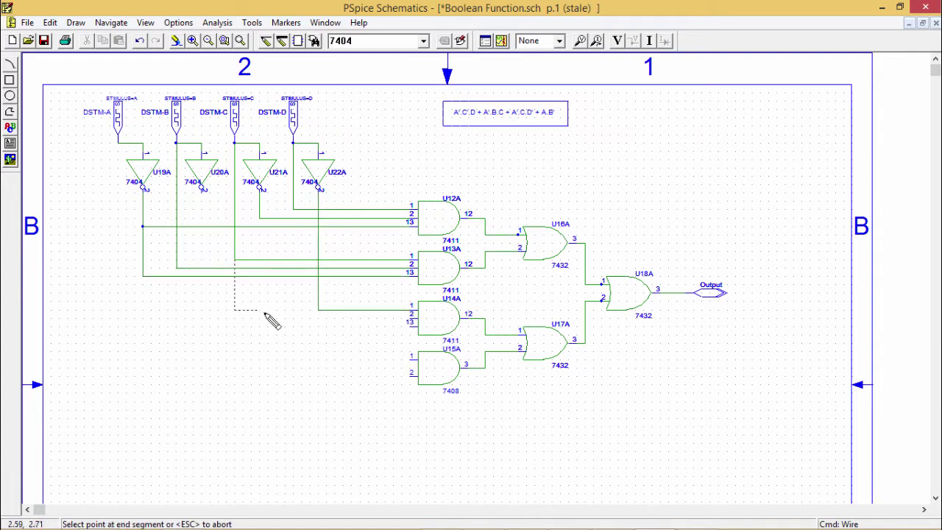
{"action": "left_click", "coordinate": [410, 318]}
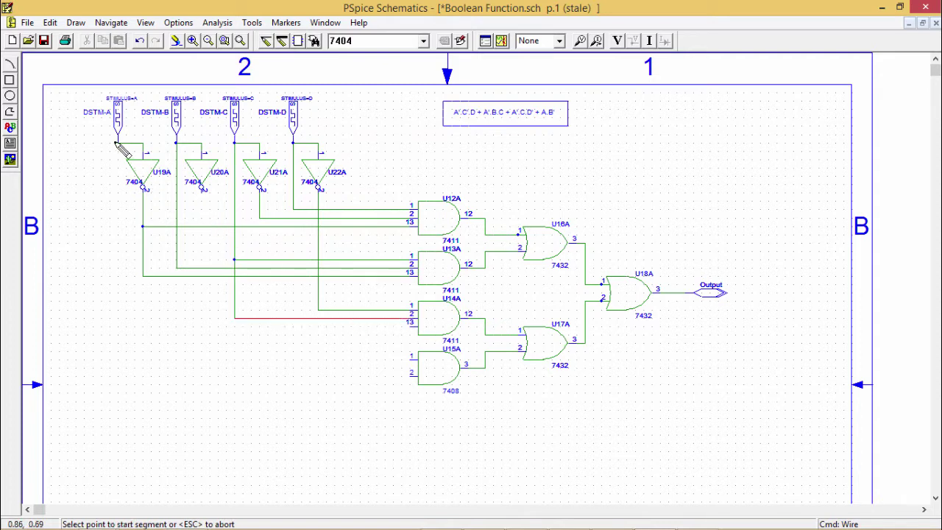
{"action": "left_click", "coordinate": [143, 276]}
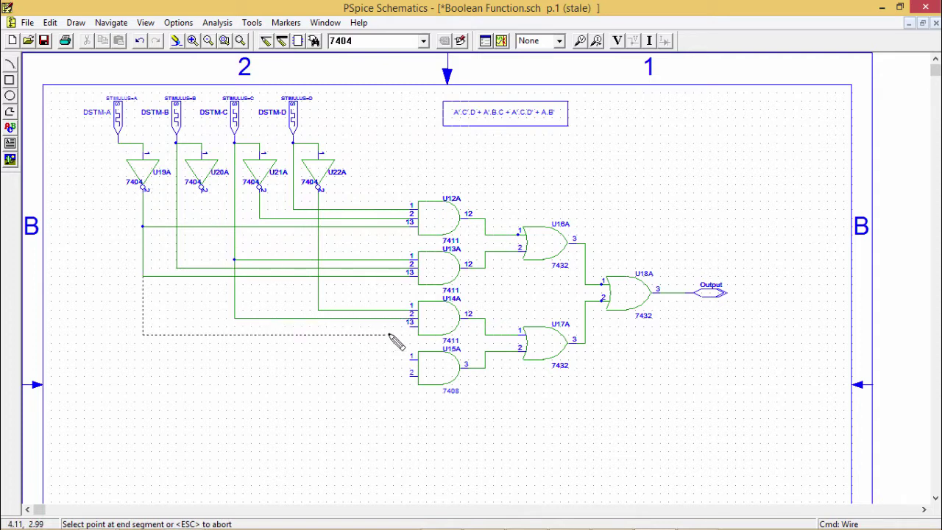
{"action": "left_click", "coordinate": [411, 323]}
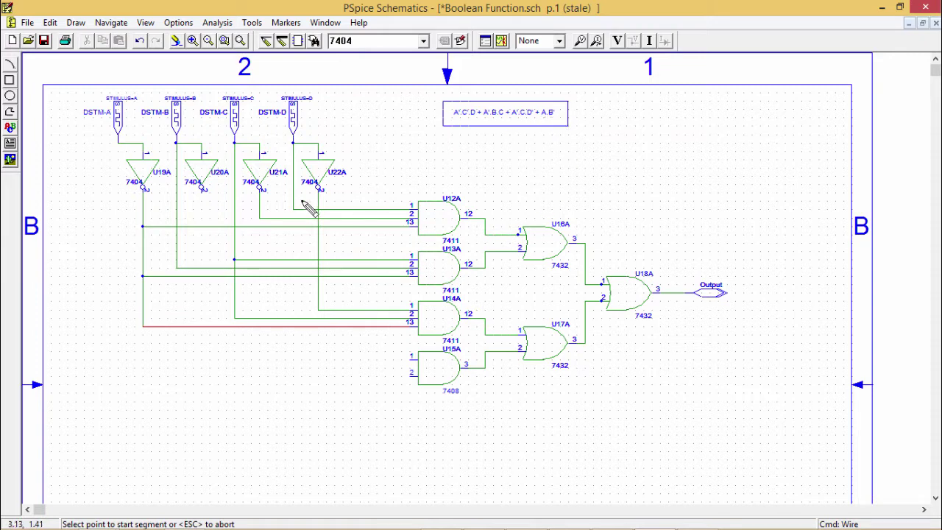
Wire AND gate U15A for A.B': the B inverter output to input 1 and DSTM-A to input 2
{"action": "left_click", "coordinate": [201, 190]}
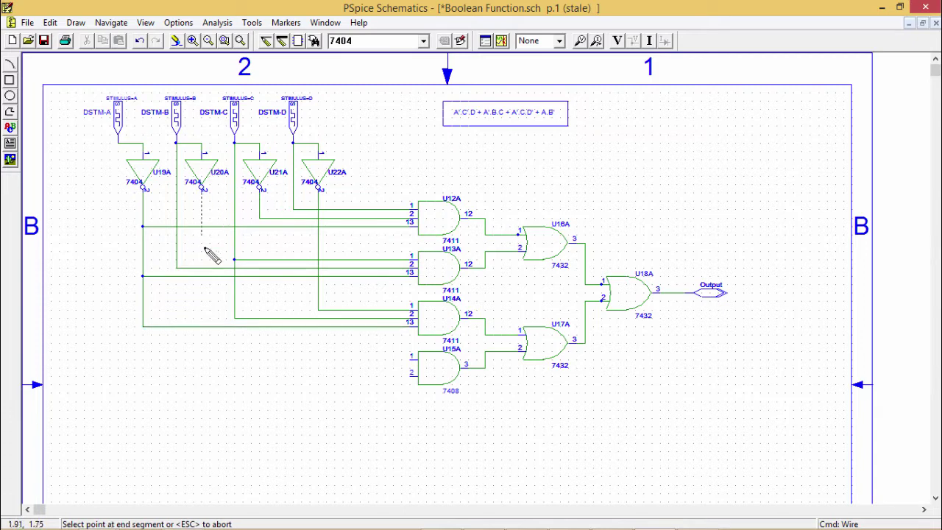
{"action": "left_click", "coordinate": [412, 359]}
{"action": "left_click", "coordinate": [118, 143]}
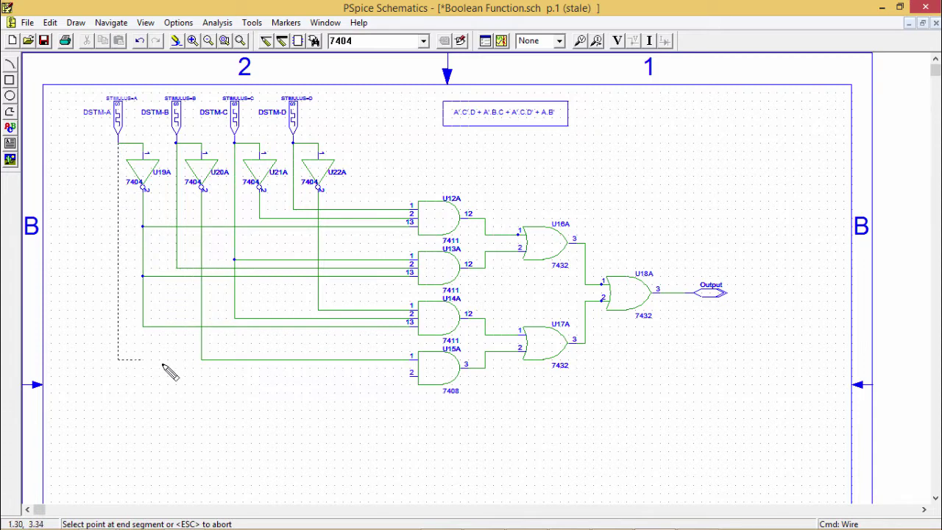
{"action": "left_click", "coordinate": [401, 376]}
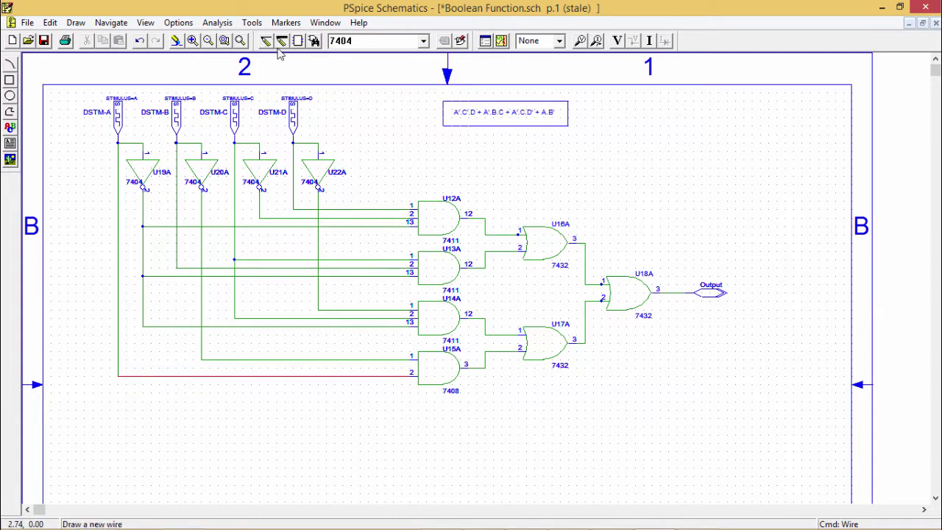
Move the AND gates, OR gates and output port together straight down to leave more space below the inverters
{"action": "left_click_drag", "start_coordinate": [380, 159], "coordinate": [746, 405]}
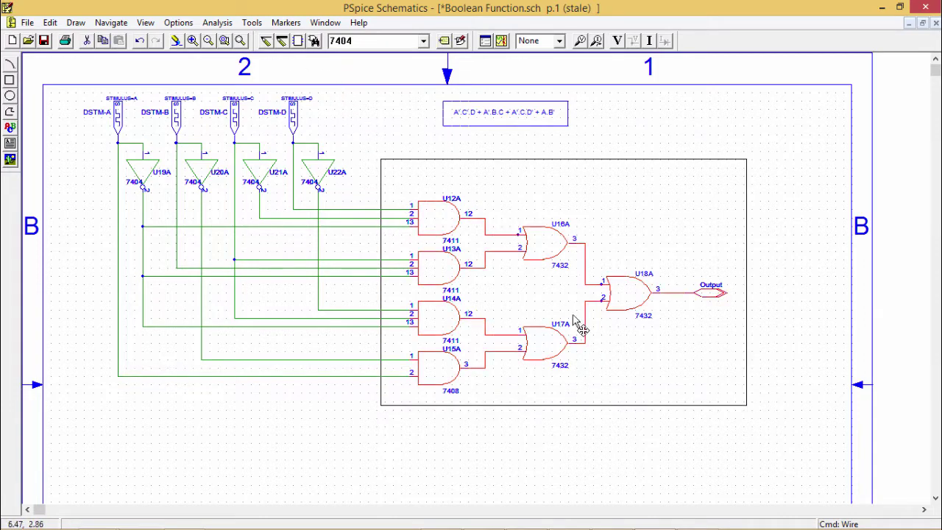
{"action": "left_click_drag", "start_coordinate": [581, 329], "coordinate": [581, 396]}
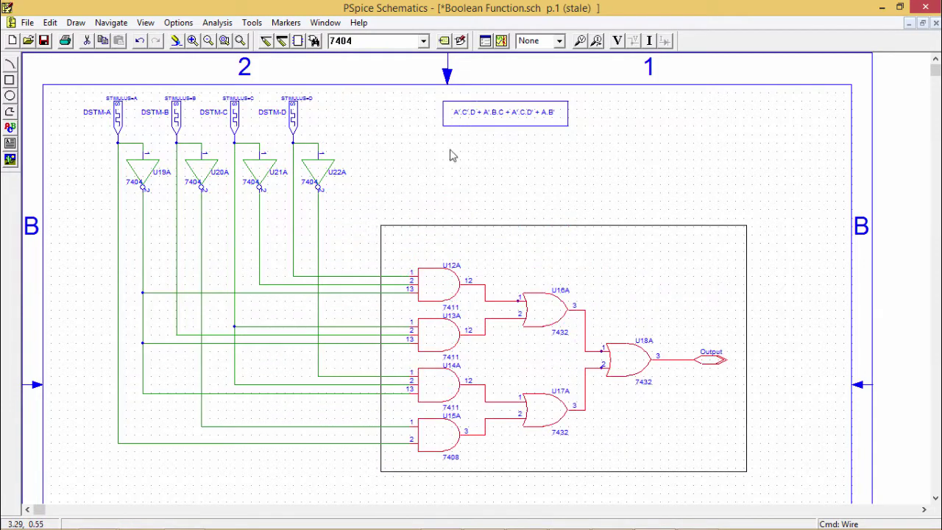
{"action": "left_click", "coordinate": [486, 193]}
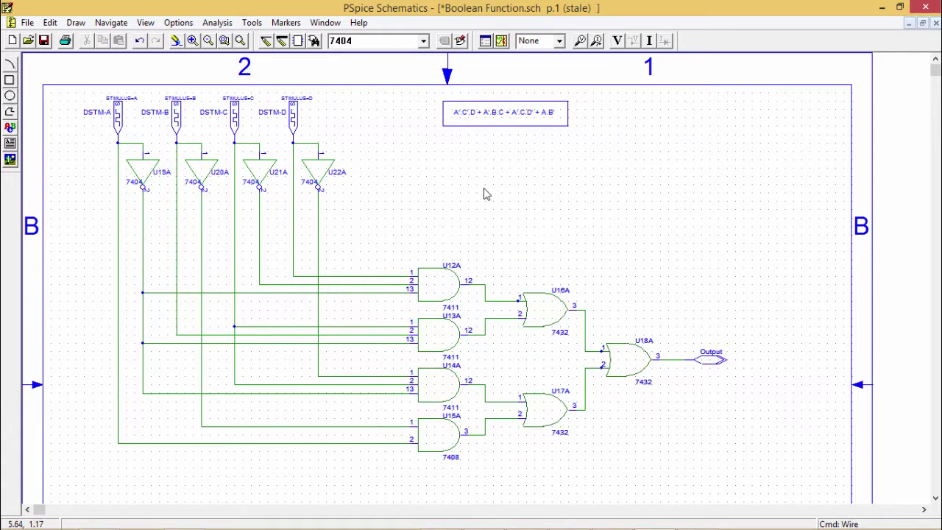
Draw a box around the AND and OR gate network, leaving the inverters above it and the output port outside
{"action": "left_click", "coordinate": [10, 81]}
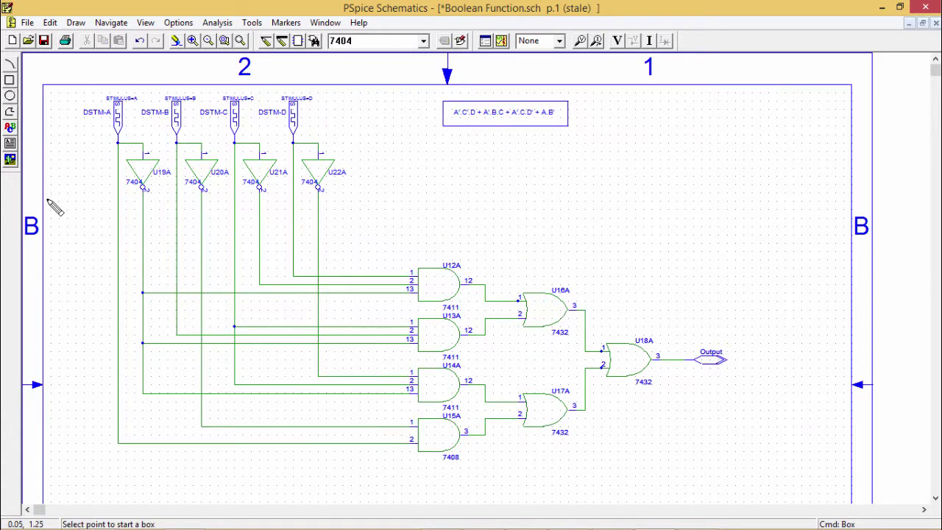
{"action": "left_click", "coordinate": [93, 219]}
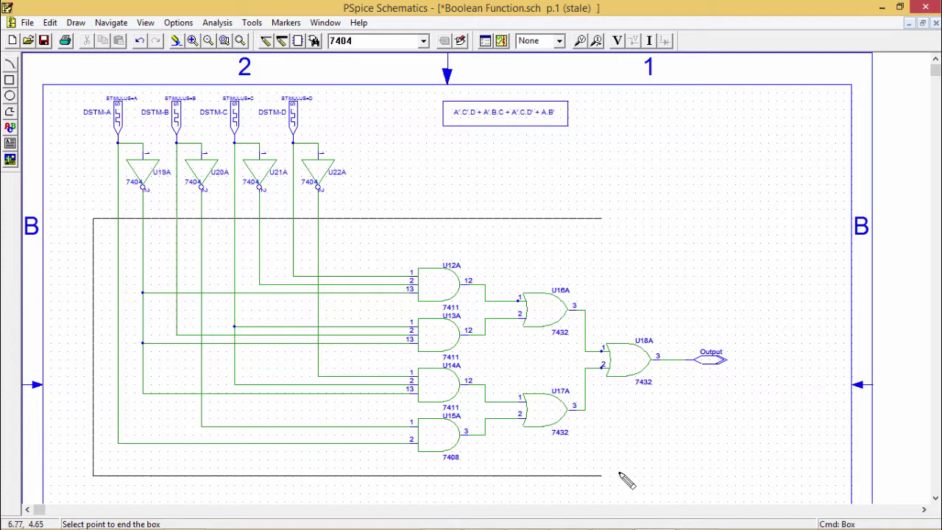
{"action": "left_click", "coordinate": [678, 476]}
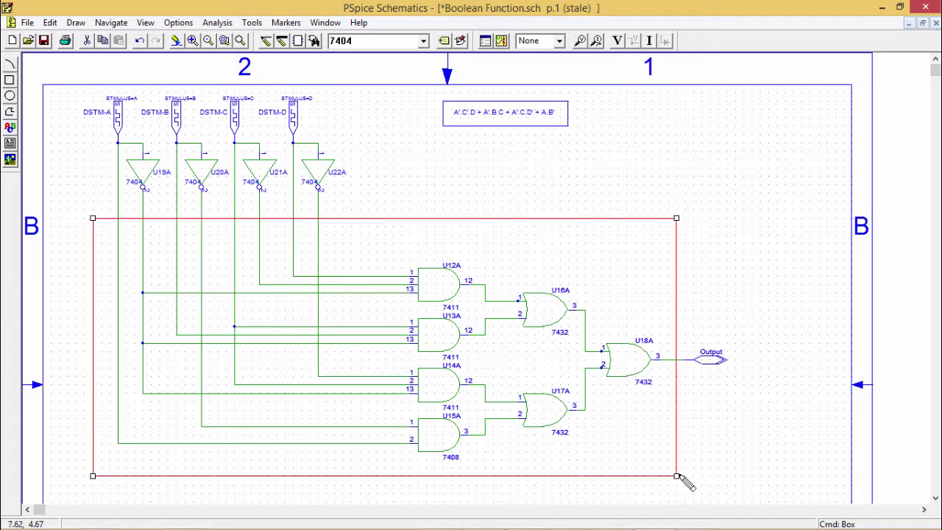
{"action": "left_click", "coordinate": [743, 272]}
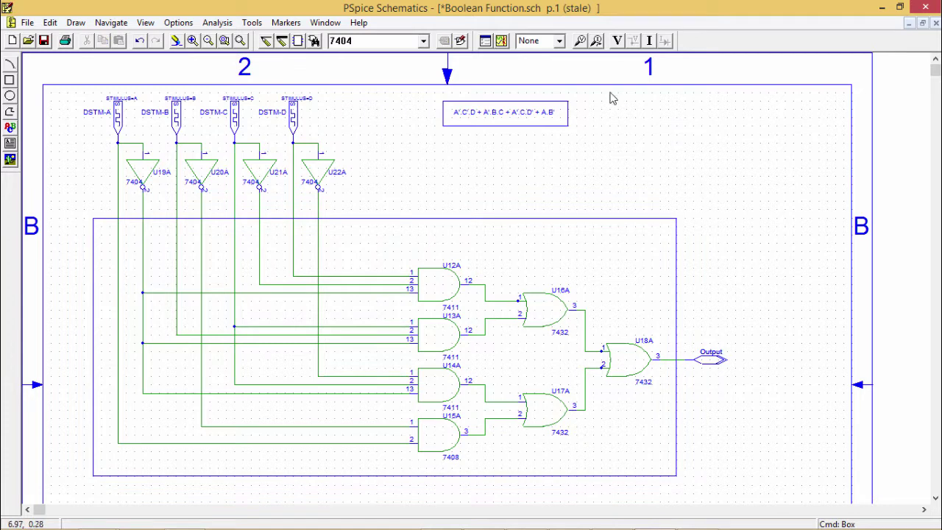
{"action": "left_click", "coordinate": [581, 42]}
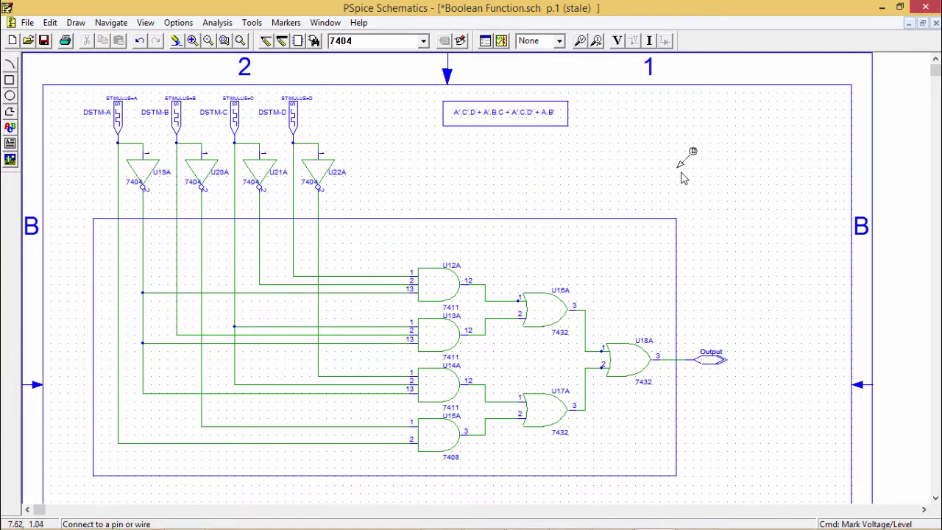
{"action": "left_click", "coordinate": [685, 359]}
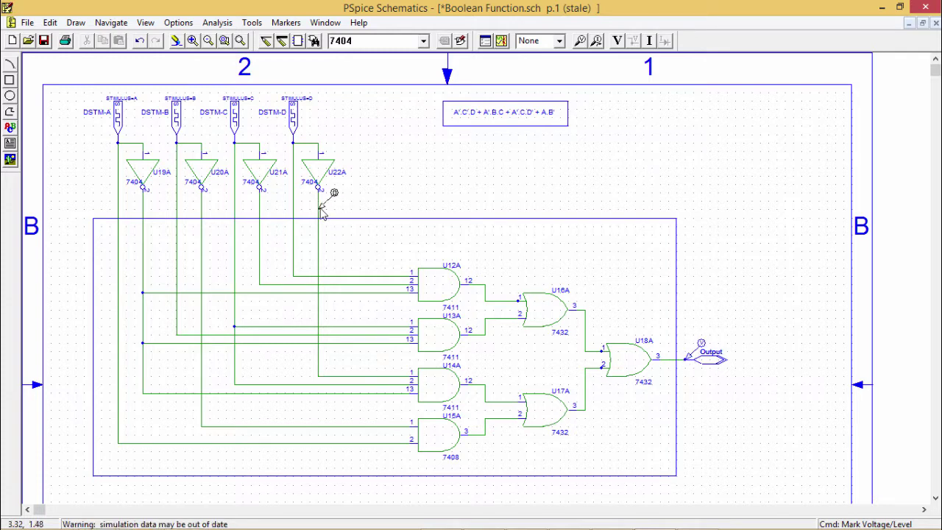
{"action": "left_click", "coordinate": [318, 209]}
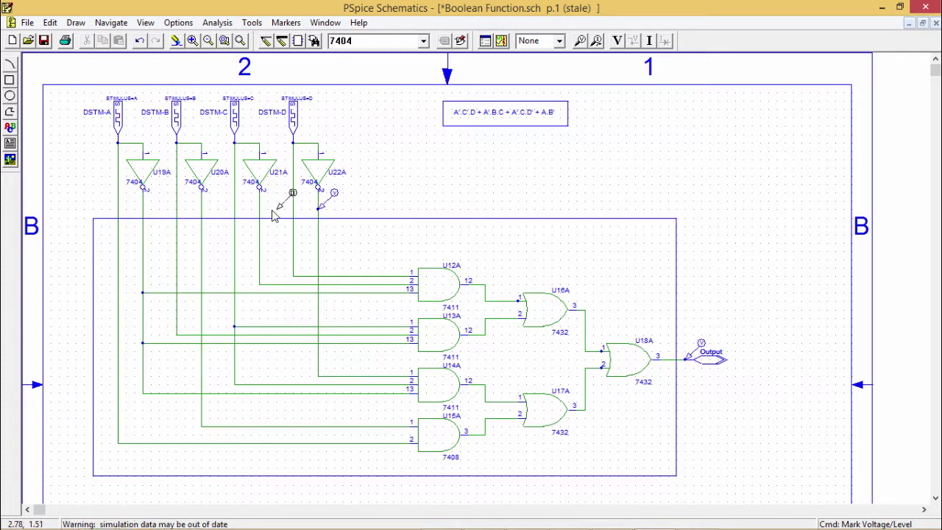
{"action": "right_click", "coordinate": [375, 214]}
{"action": "key", "text": "Delete"}
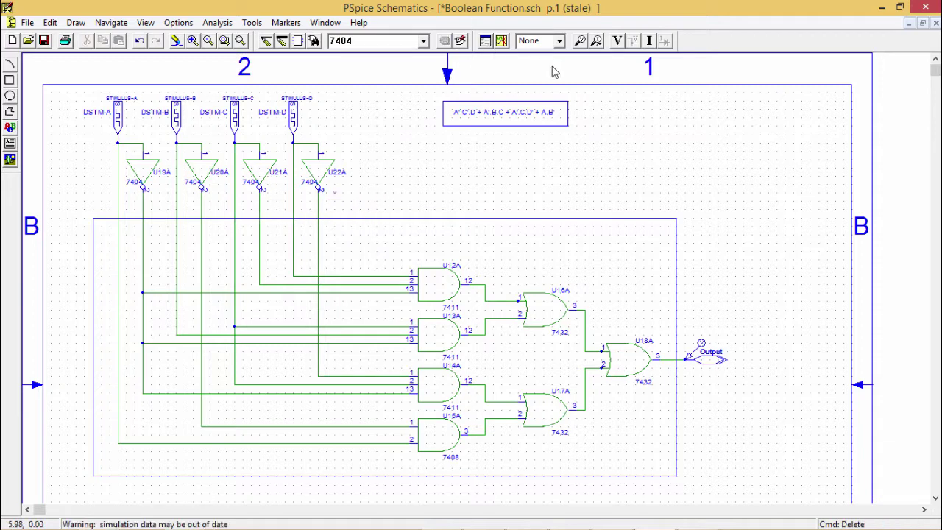
{"action": "left_click", "coordinate": [697, 350]}
{"action": "key", "text": "Delete"}
Place voltage/level markers on the output wire and on the uninverted D, C, B and A input lines
{"action": "left_click", "coordinate": [581, 41]}
{"action": "left_click", "coordinate": [688, 359]}
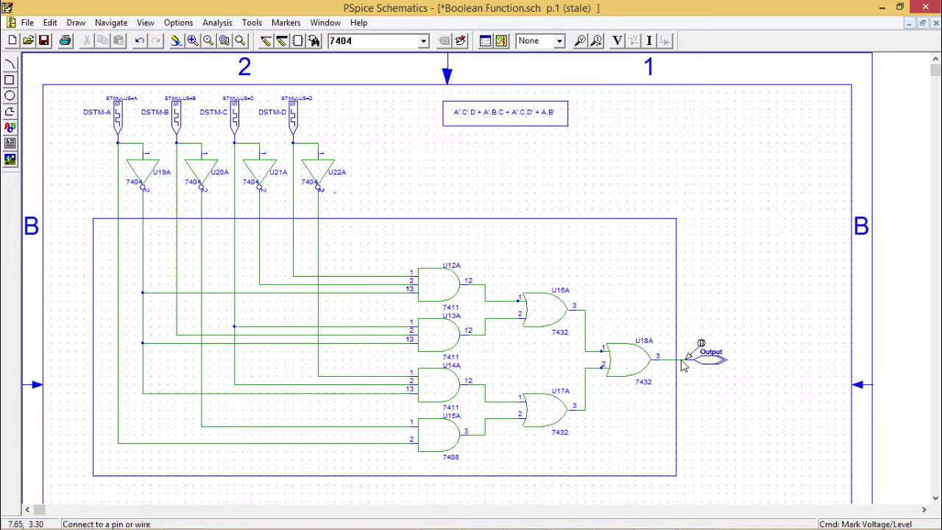
{"action": "left_click", "coordinate": [295, 208]}
{"action": "left_click", "coordinate": [236, 208]}
{"action": "left_click", "coordinate": [177, 208]}
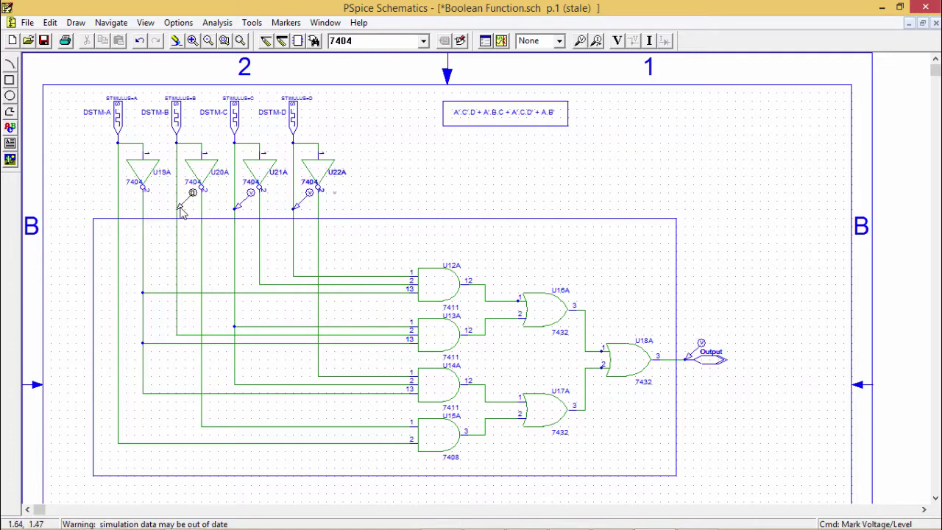
{"action": "left_click", "coordinate": [118, 208]}
{"action": "right_click", "coordinate": [333, 199]}
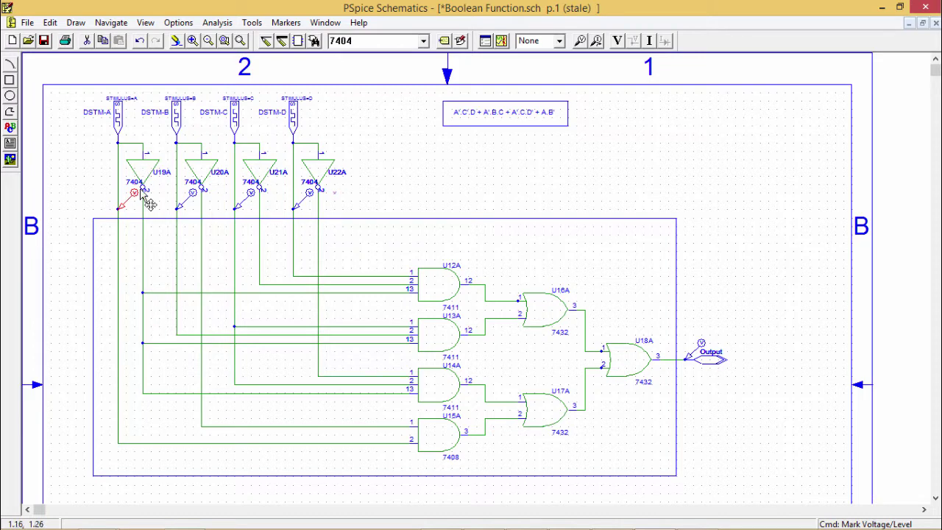
Set the GATE attribute of the B input's inverter U20A to B
{"action": "double_click", "coordinate": [206, 175]}
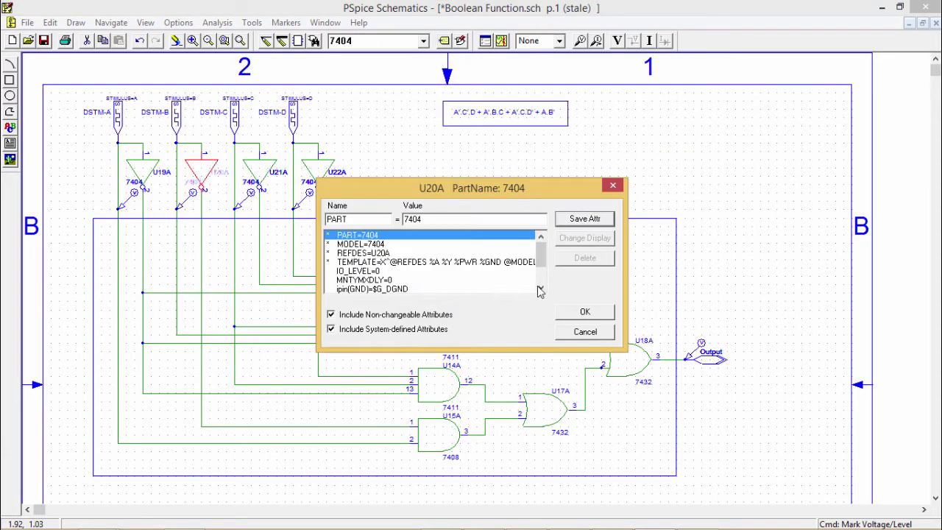
{"action": "left_click", "coordinate": [539, 288]}
{"action": "left_click", "coordinate": [540, 288]}
{"action": "left_click", "coordinate": [540, 288]}
{"action": "left_click", "coordinate": [540, 288]}
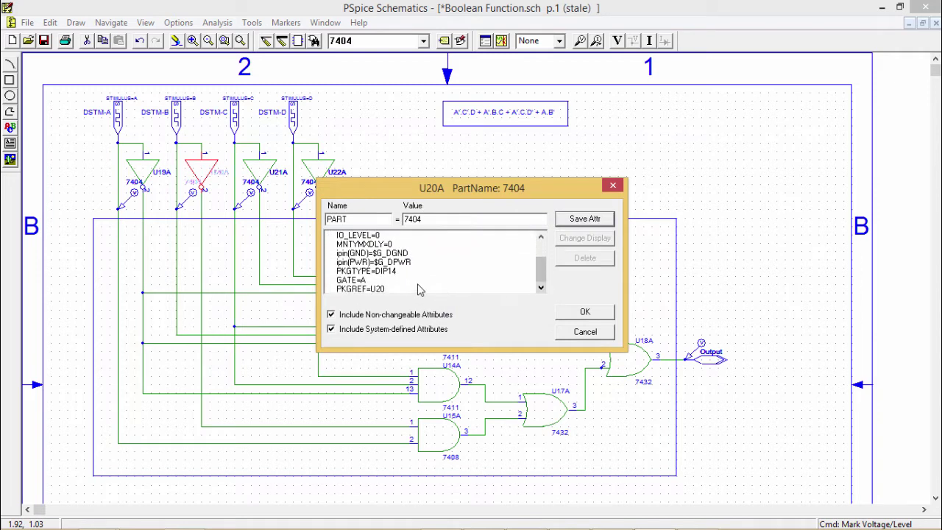
{"action": "left_click", "coordinate": [376, 281]}
{"action": "left_click", "coordinate": [541, 219]}
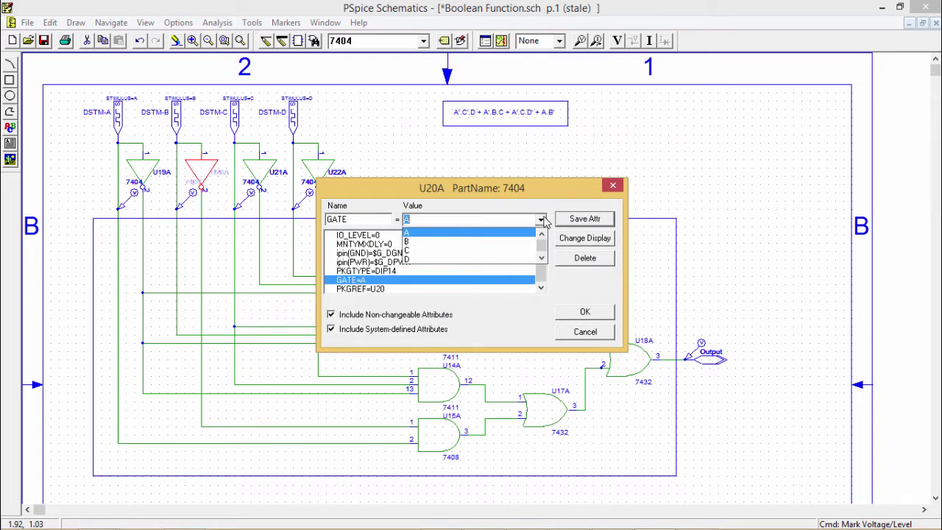
{"action": "left_click", "coordinate": [467, 244]}
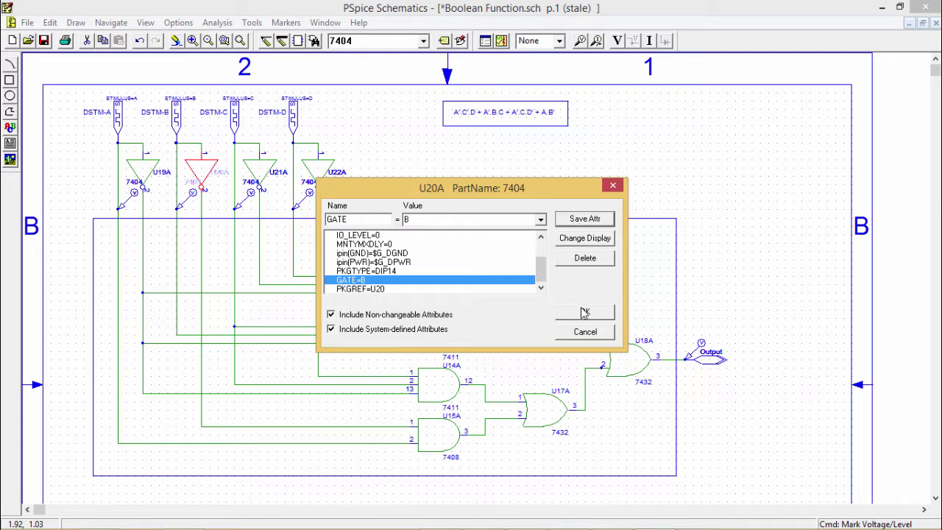
{"action": "left_click", "coordinate": [583, 313]}
Set the GATE attribute of the C input's inverter U21A to C
{"action": "double_click", "coordinate": [265, 185]}
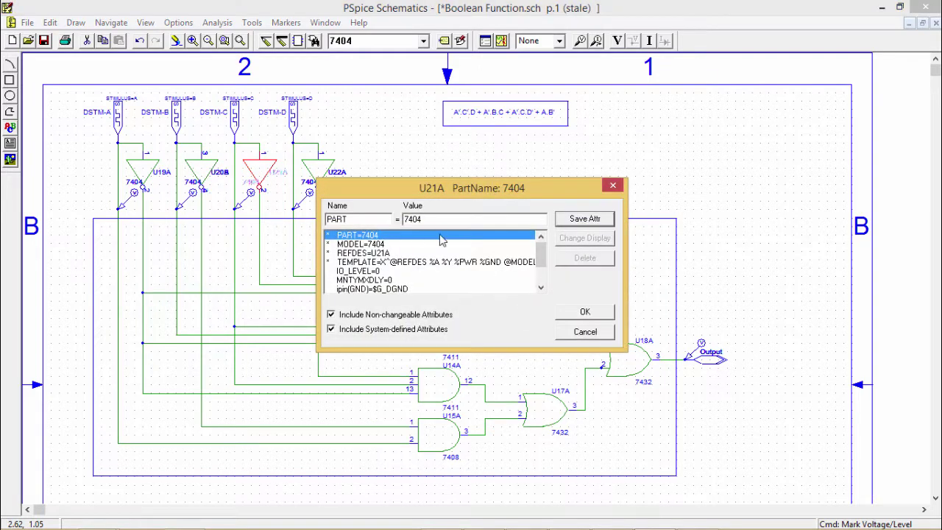
{"action": "left_click", "coordinate": [541, 288]}
{"action": "left_click", "coordinate": [361, 280]}
{"action": "left_click", "coordinate": [541, 220]}
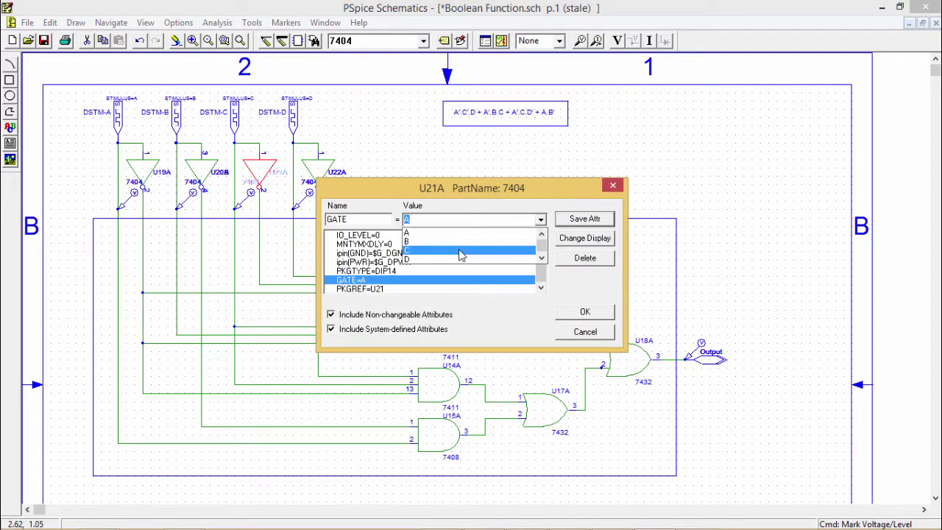
{"action": "left_click", "coordinate": [461, 255]}
{"action": "left_click", "coordinate": [585, 219]}
{"action": "left_click", "coordinate": [585, 312]}
Set the GATE attribute of the D input's inverter U22A to C and save the attribute change
{"action": "double_click", "coordinate": [324, 175]}
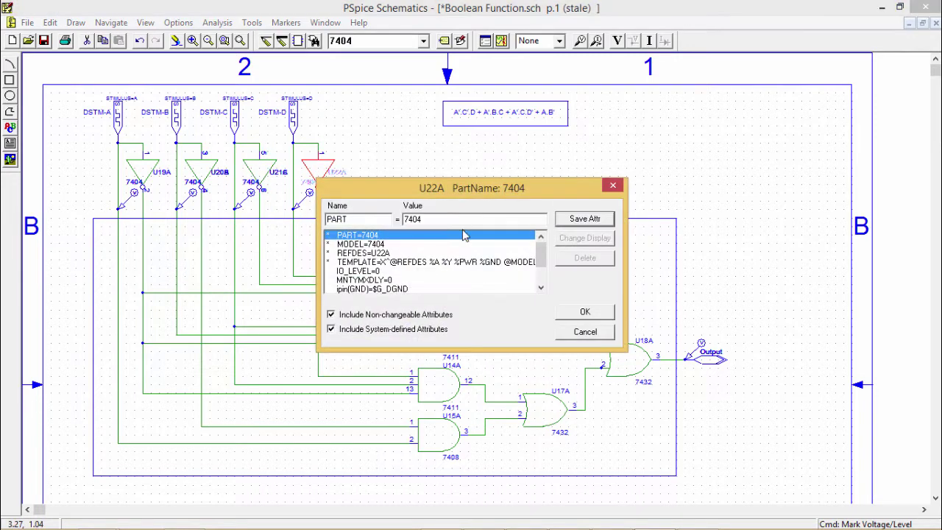
{"action": "left_click", "coordinate": [541, 289]}
{"action": "left_click", "coordinate": [361, 280]}
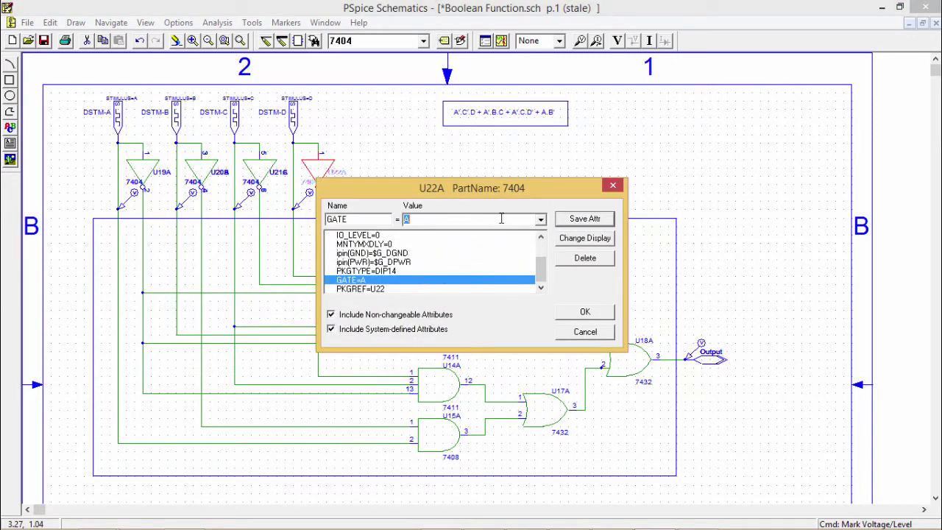
{"action": "left_click", "coordinate": [541, 221]}
{"action": "left_click", "coordinate": [461, 255]}
{"action": "left_click", "coordinate": [565, 312]}
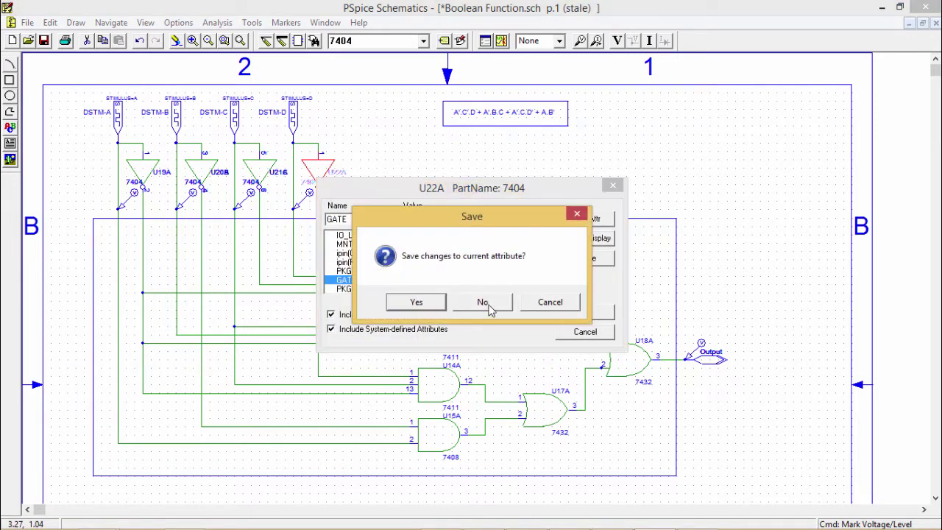
{"action": "left_click", "coordinate": [433, 303]}
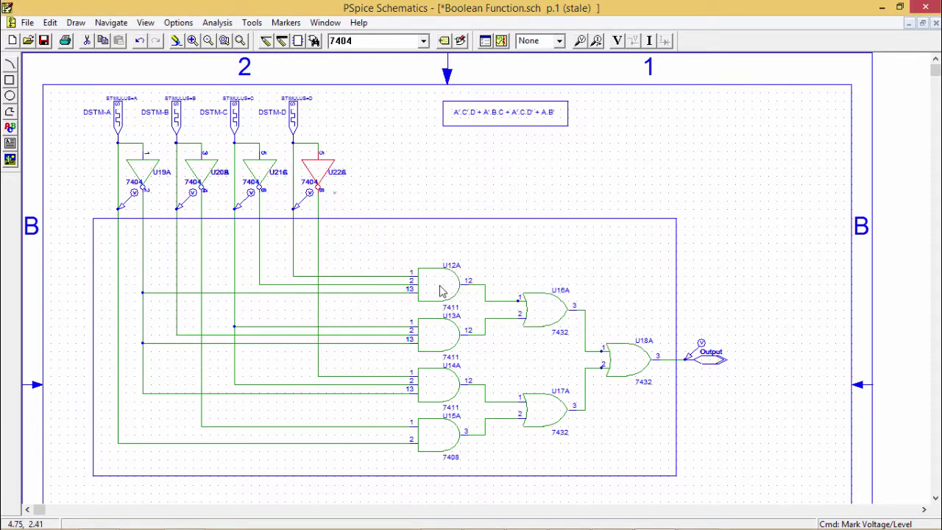
Set the GATE attribute of the 7411 AND gate U13A to B
{"action": "double_click", "coordinate": [435, 336]}
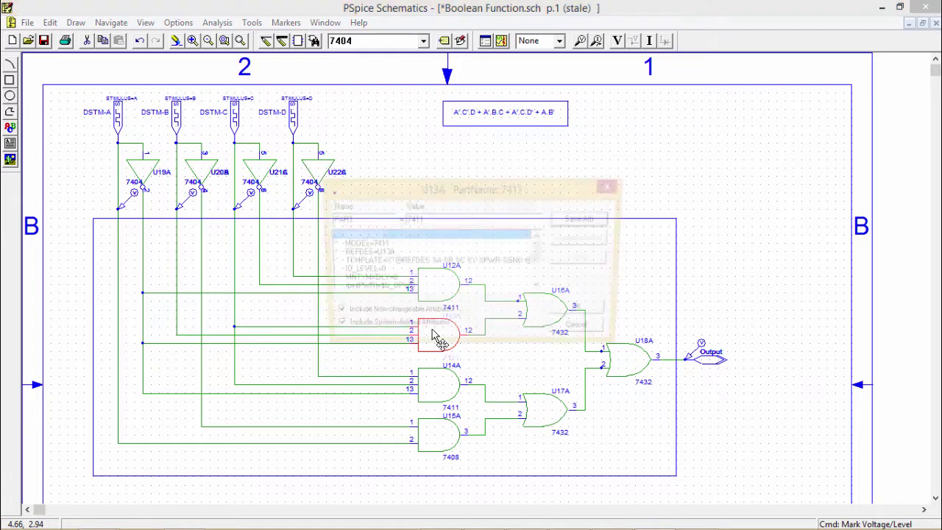
{"action": "left_click", "coordinate": [542, 288]}
{"action": "left_click", "coordinate": [542, 288]}
{"action": "left_click", "coordinate": [543, 288]}
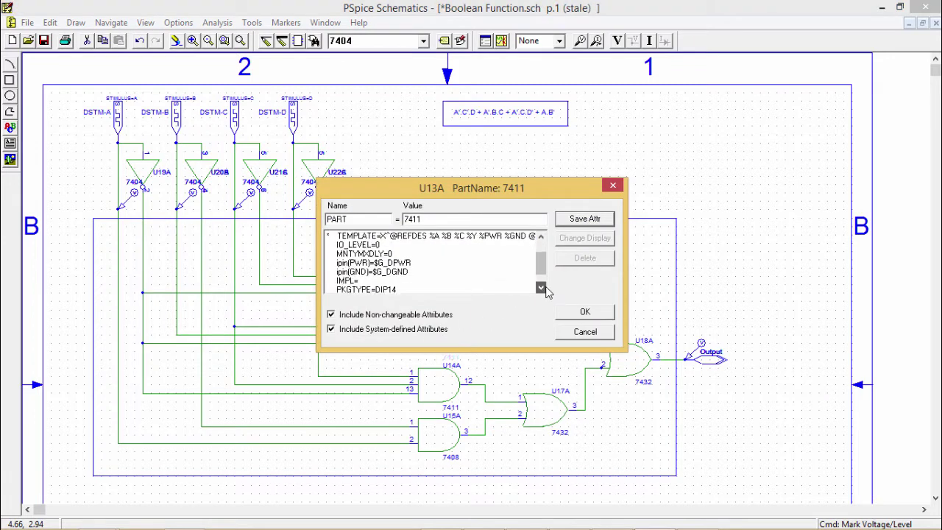
{"action": "left_click", "coordinate": [543, 288]}
{"action": "left_click", "coordinate": [542, 288]}
{"action": "left_click", "coordinate": [440, 281]}
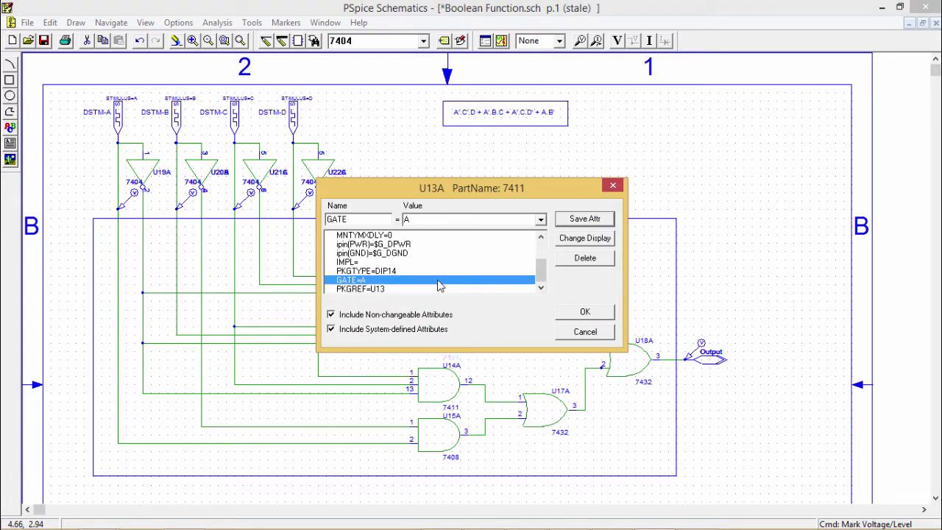
{"action": "left_click", "coordinate": [541, 219]}
{"action": "left_click", "coordinate": [503, 245]}
{"action": "left_click", "coordinate": [583, 313]}
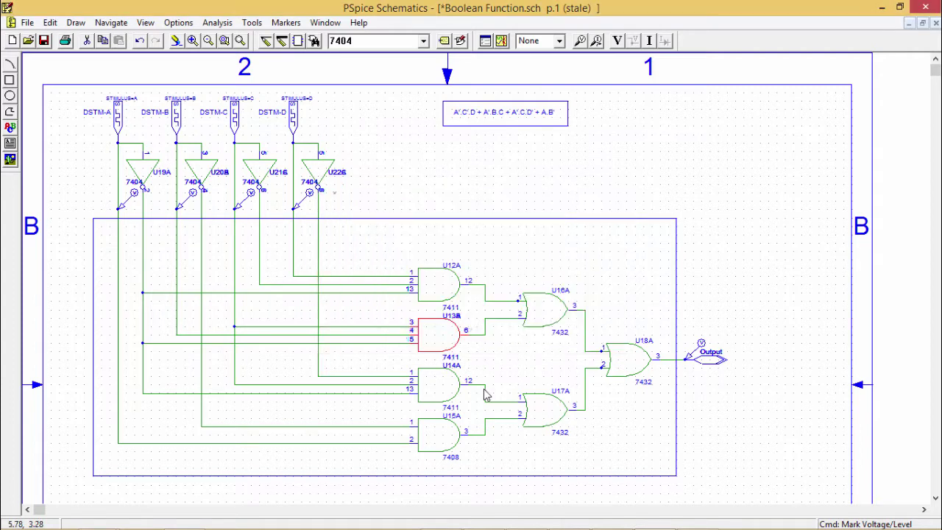
Set the GATE attribute of the 7411 AND gate U14A to C, save the change and redraw the schematic
{"action": "double_click", "coordinate": [449, 394]}
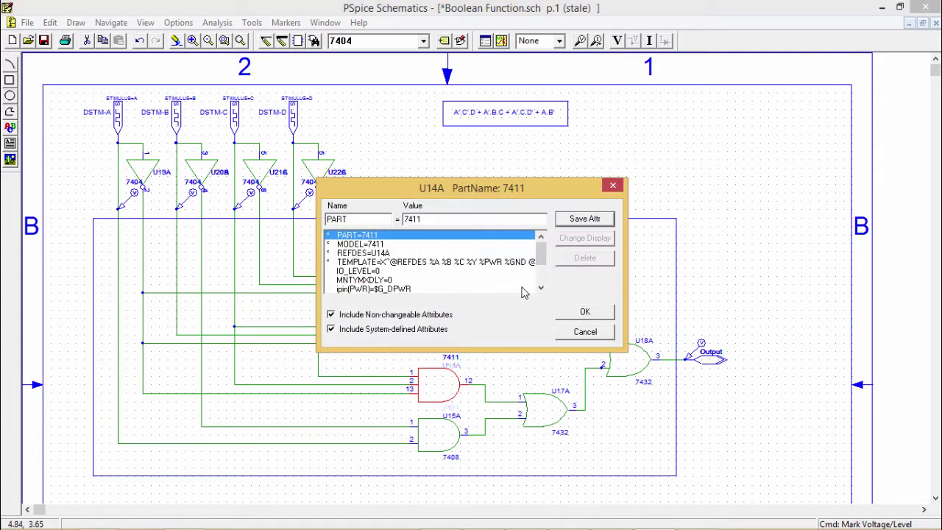
{"action": "left_click", "coordinate": [541, 288]}
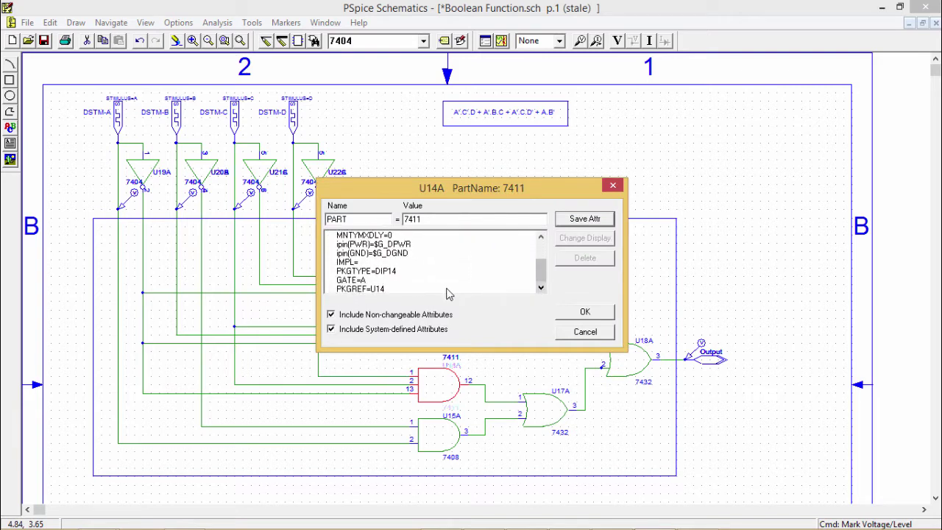
{"action": "left_click", "coordinate": [409, 280]}
{"action": "left_click", "coordinate": [542, 220]}
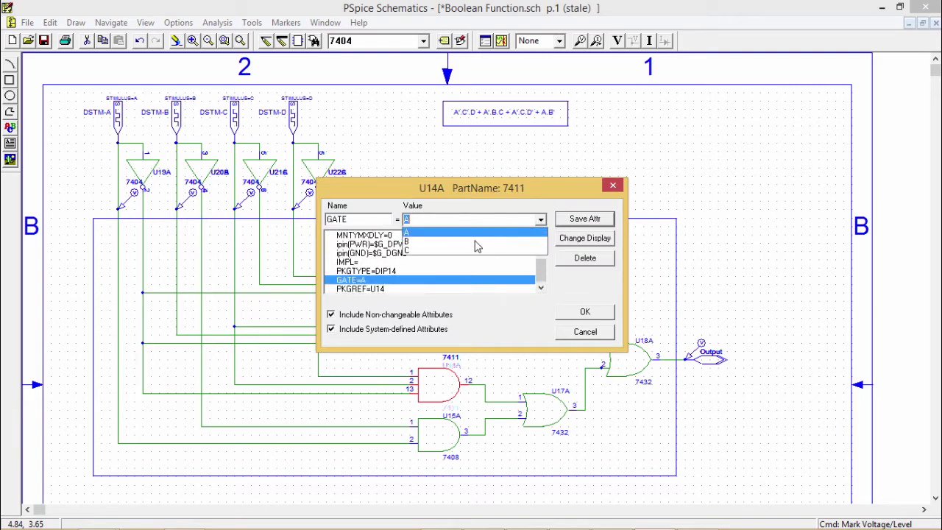
{"action": "left_click", "coordinate": [466, 251]}
{"action": "left_click", "coordinate": [568, 315]}
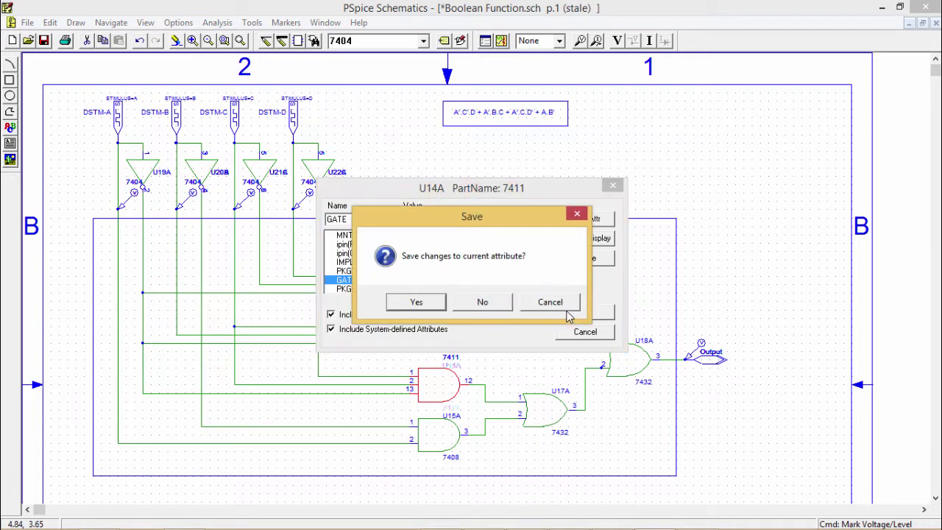
{"action": "left_click", "coordinate": [422, 303]}
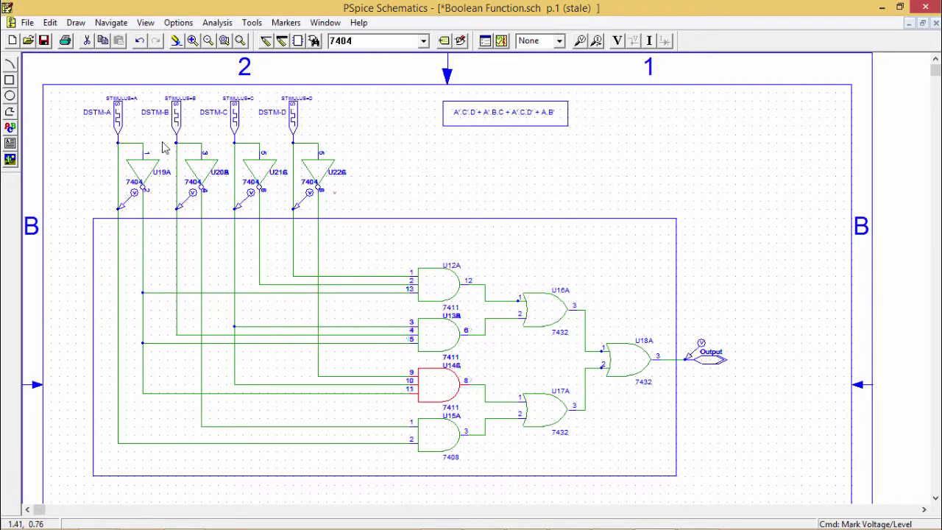
{"action": "left_click", "coordinate": [176, 40]}
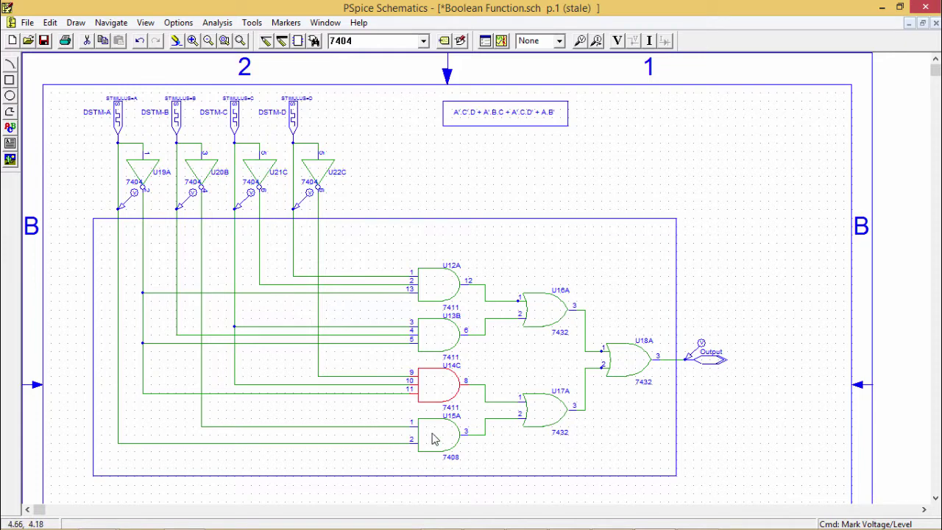
Set the GATE attribute of the lower 7432 OR gate U17A to B and save the attribute change
{"action": "double_click", "coordinate": [549, 414]}
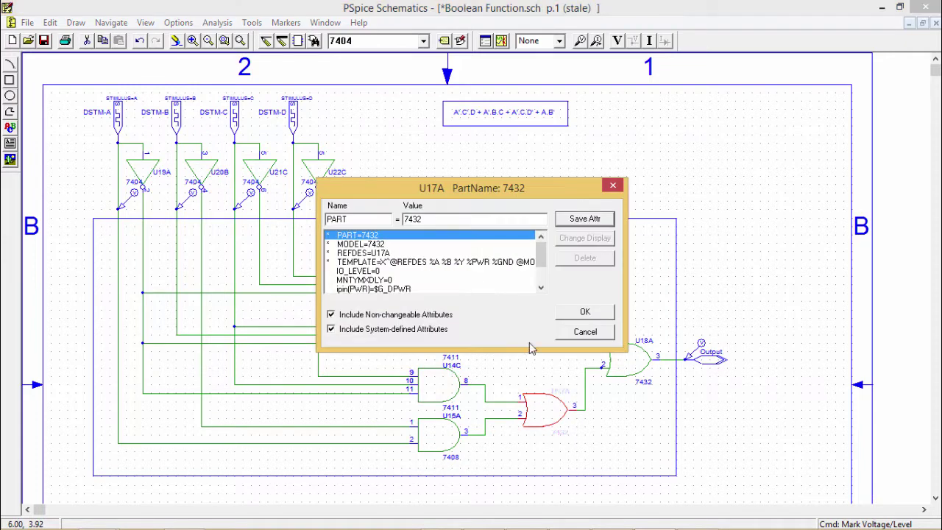
{"action": "left_click", "coordinate": [541, 290]}
{"action": "left_click", "coordinate": [541, 289]}
{"action": "left_click", "coordinate": [541, 289]}
{"action": "left_click", "coordinate": [541, 289]}
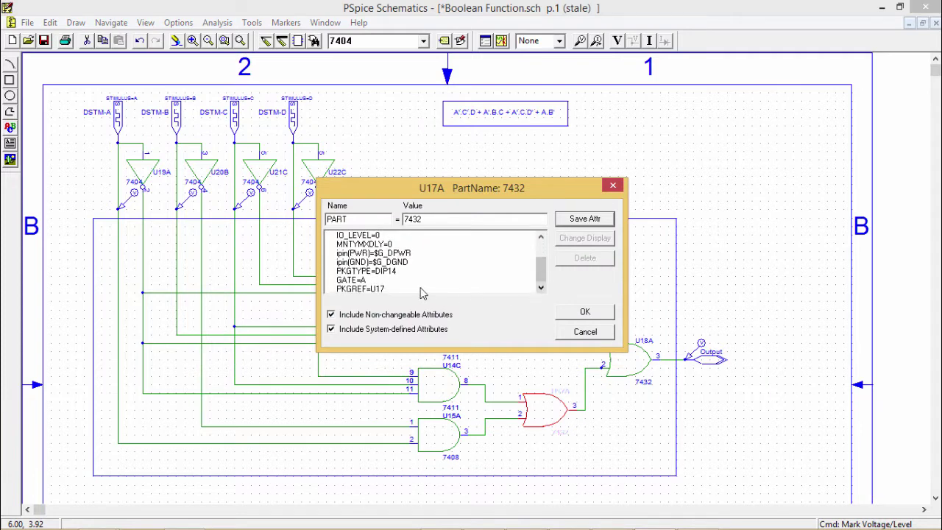
{"action": "left_click", "coordinate": [412, 280]}
{"action": "left_click", "coordinate": [542, 219]}
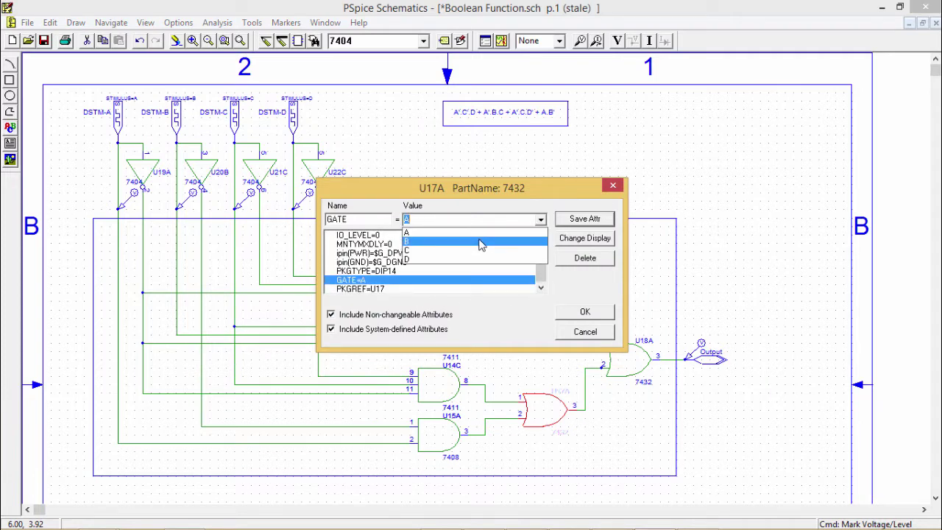
{"action": "left_click", "coordinate": [480, 243]}
{"action": "left_click", "coordinate": [571, 221]}
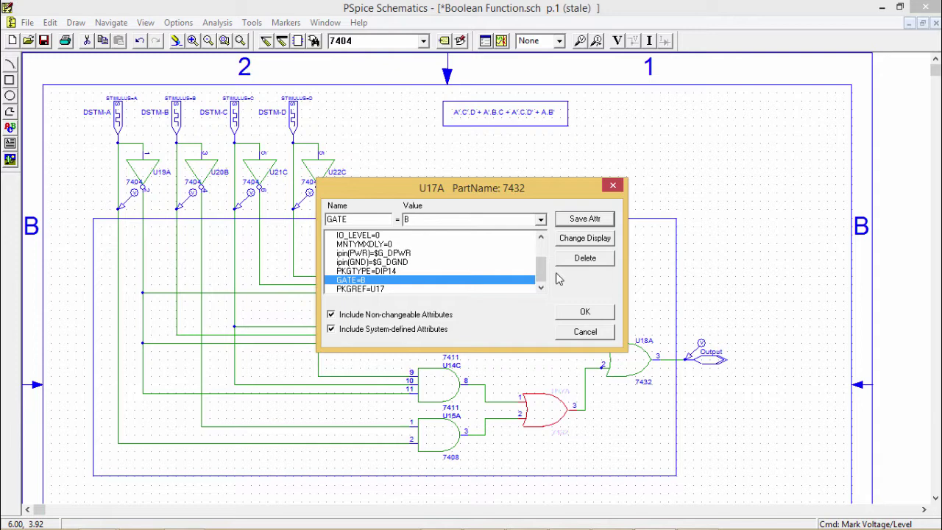
{"action": "left_click", "coordinate": [570, 318]}
Set the GATE attribute of the output 7432 OR gate U18A to C, save the change and redraw the schematic
{"action": "double_click", "coordinate": [639, 369]}
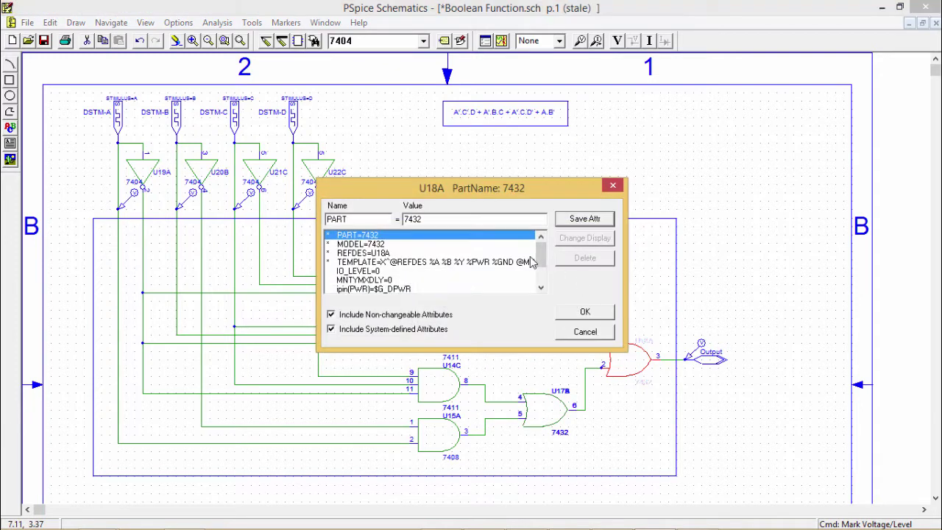
{"action": "left_click", "coordinate": [541, 288]}
{"action": "left_click", "coordinate": [541, 288]}
{"action": "left_click", "coordinate": [541, 288]}
{"action": "left_click", "coordinate": [541, 288]}
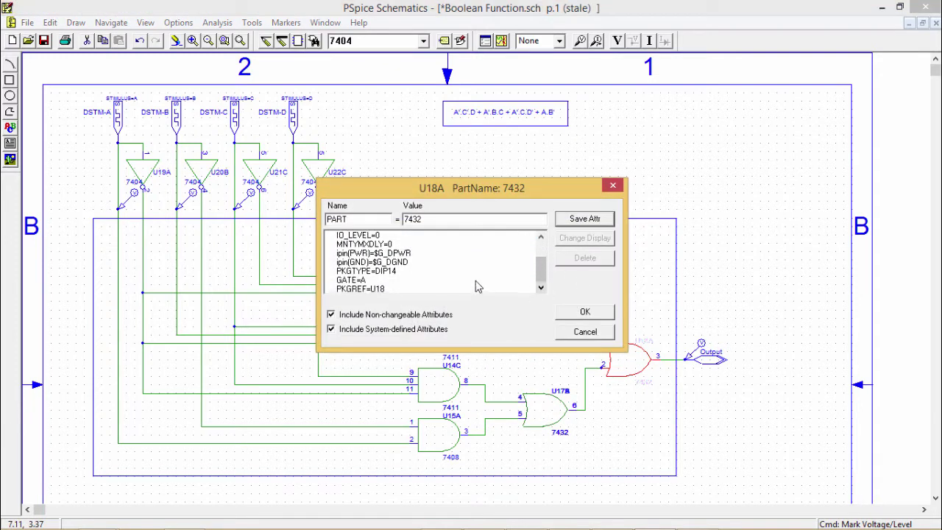
{"action": "left_click", "coordinate": [482, 280]}
{"action": "left_click", "coordinate": [541, 220]}
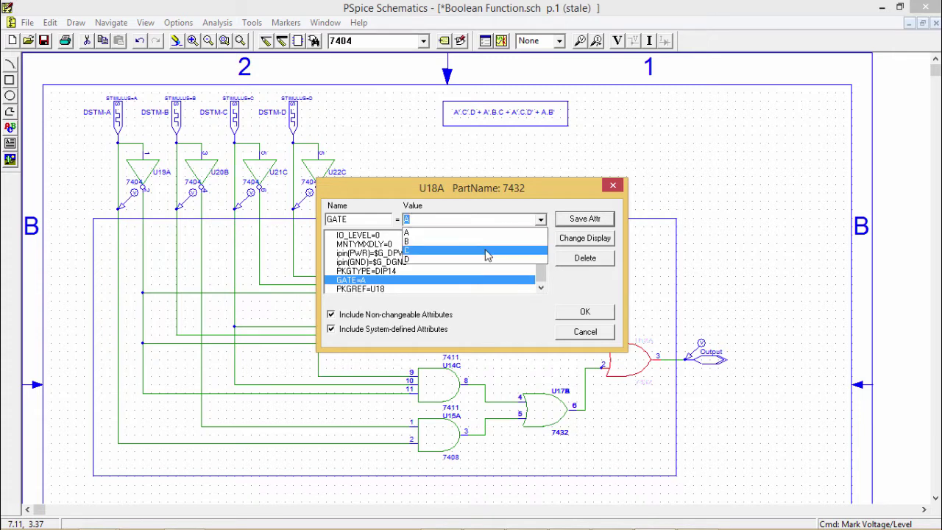
{"action": "left_click", "coordinate": [486, 251]}
{"action": "left_click", "coordinate": [574, 220]}
{"action": "left_click", "coordinate": [580, 310]}
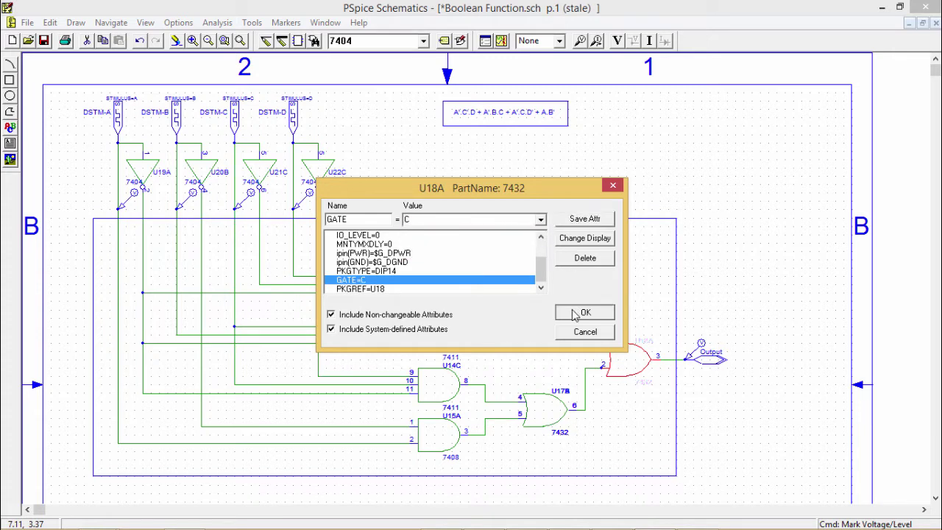
{"action": "left_click", "coordinate": [176, 40]}
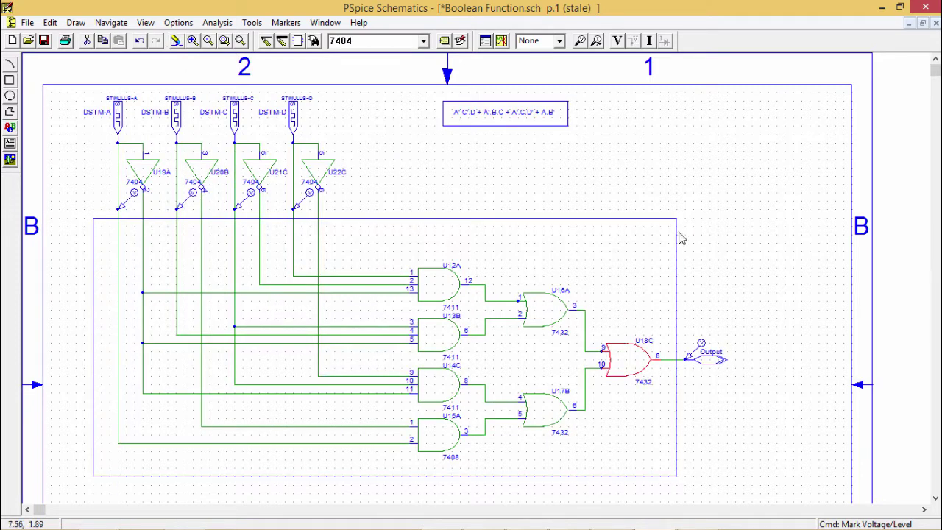
{"action": "left_click", "coordinate": [703, 215]}
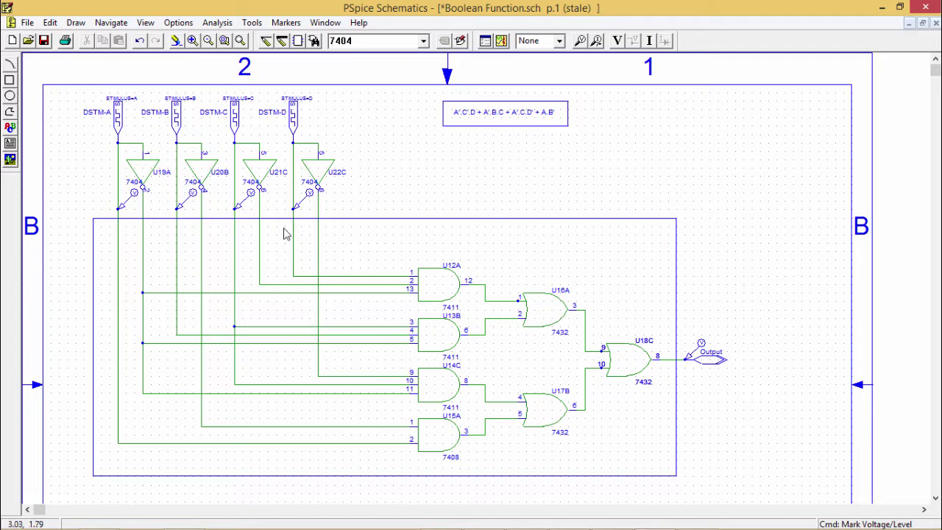
Open the DSTM-D stimulus in the Stimulus Editor and apply a clock period of 1ms with an on time of 0.5ms
{"action": "left_click", "coordinate": [293, 122]}
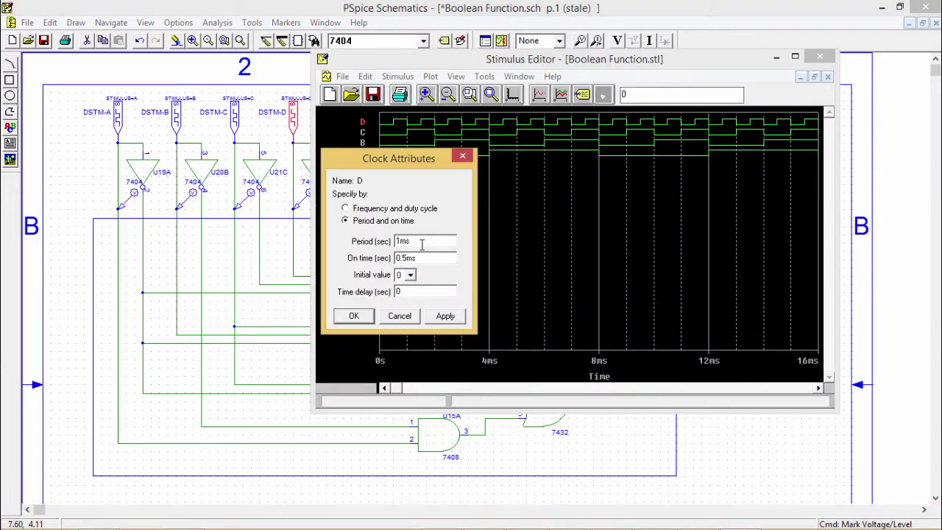
{"action": "left_click_drag", "start_coordinate": [420, 257], "coordinate": [396, 258]}
{"action": "left_click", "coordinate": [446, 316]}
{"action": "left_click", "coordinate": [355, 317]}
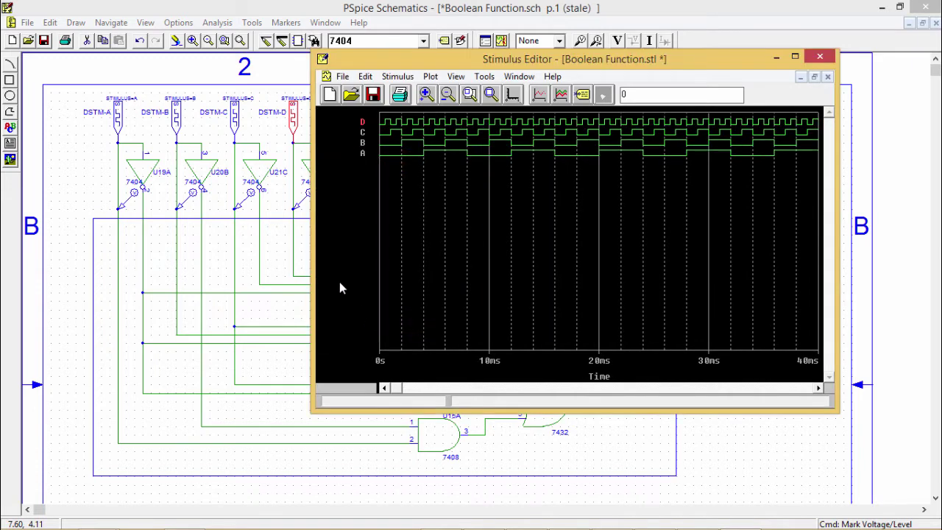
{"action": "left_click", "coordinate": [234, 127]}
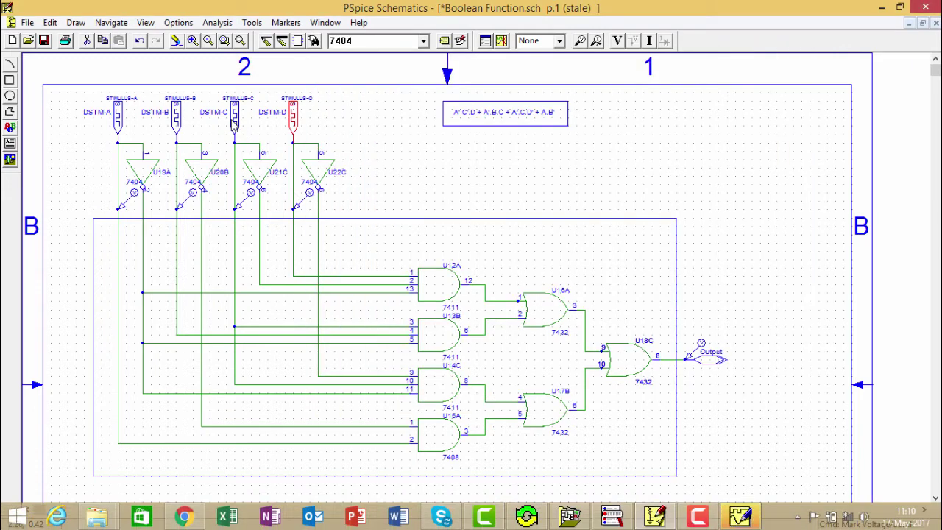
{"action": "left_click", "coordinate": [731, 519]}
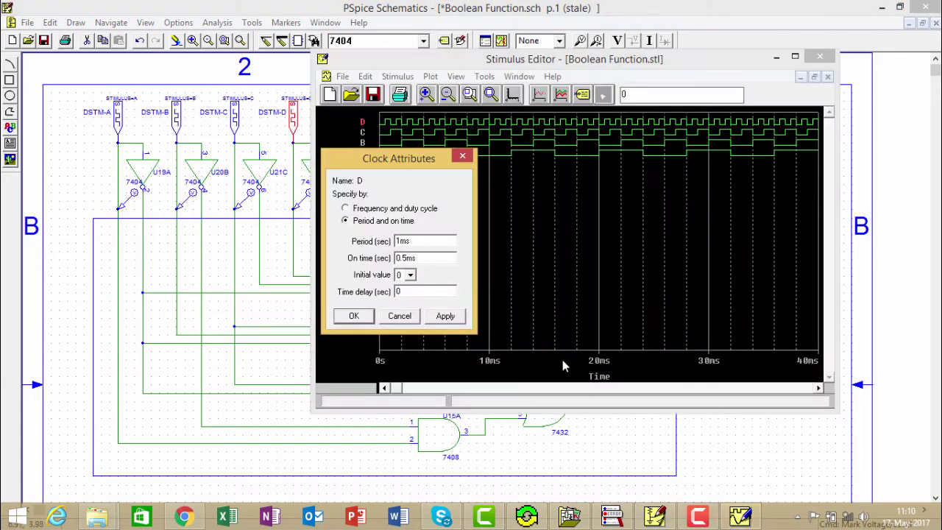
{"action": "left_click", "coordinate": [464, 157]}
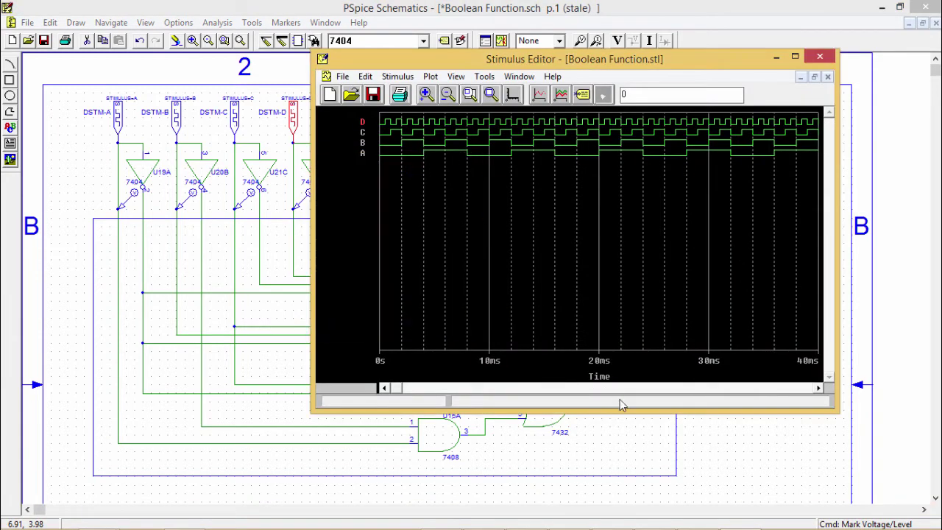
{"action": "left_click", "coordinate": [819, 57]}
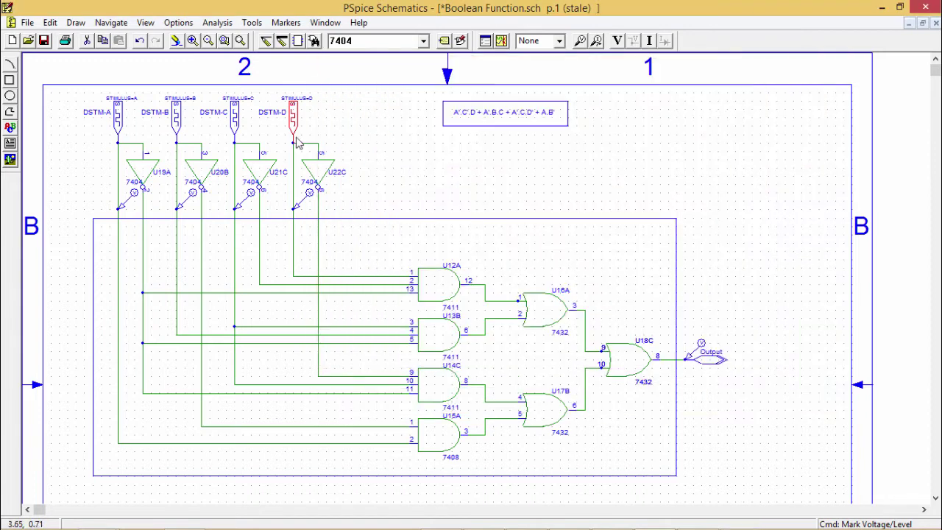
Apply a 2ms period and 1ms on time to the DSTM-C clock stimulus and save the stimulus file
{"action": "left_click", "coordinate": [237, 122]}
{"action": "double_click", "coordinate": [236, 119]}
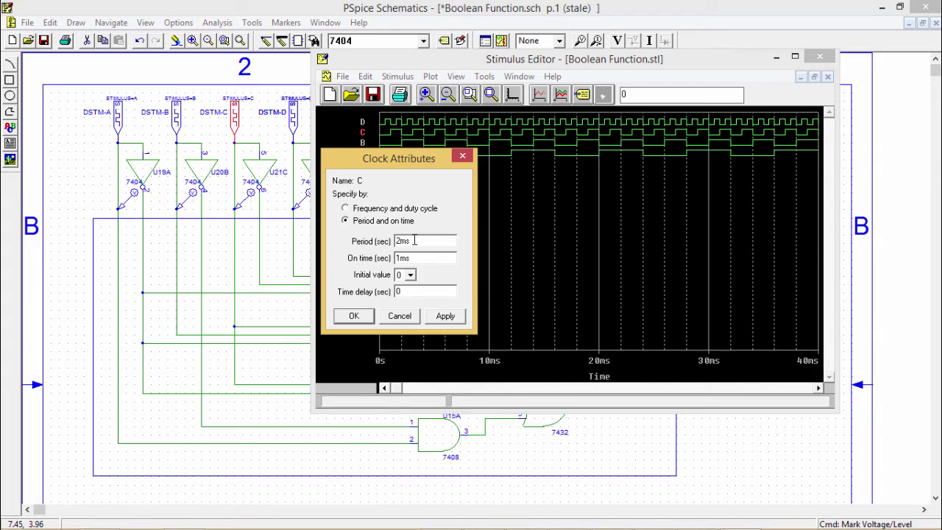
{"action": "left_click", "coordinate": [446, 316]}
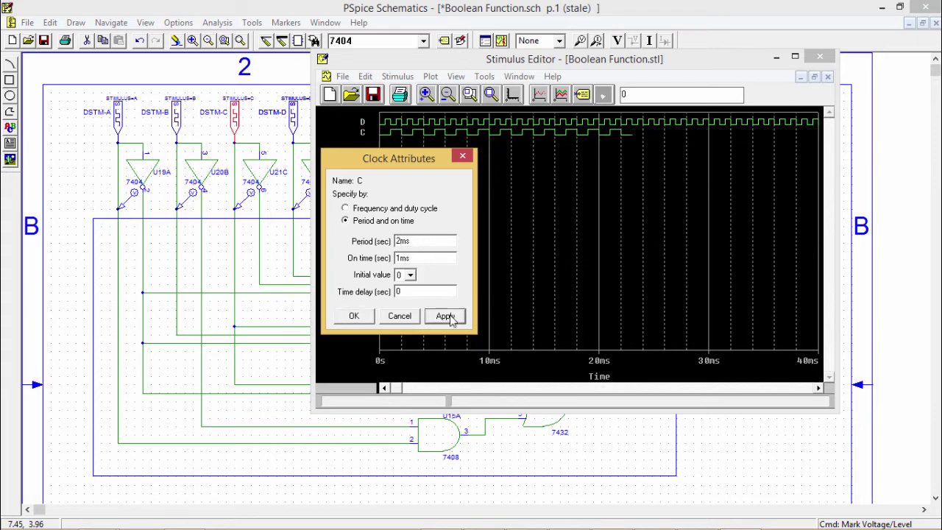
{"action": "left_click", "coordinate": [368, 317]}
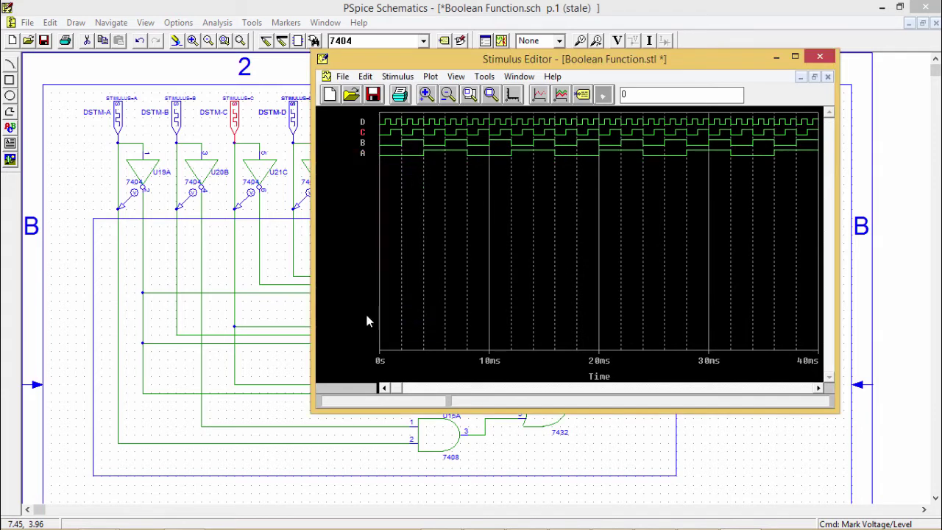
{"action": "left_click", "coordinate": [820, 59]}
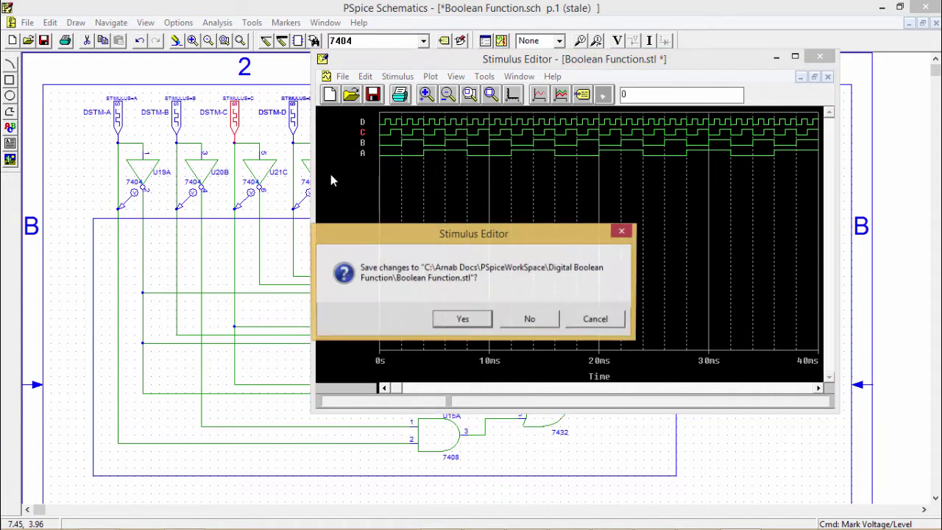
{"action": "left_click", "coordinate": [460, 318]}
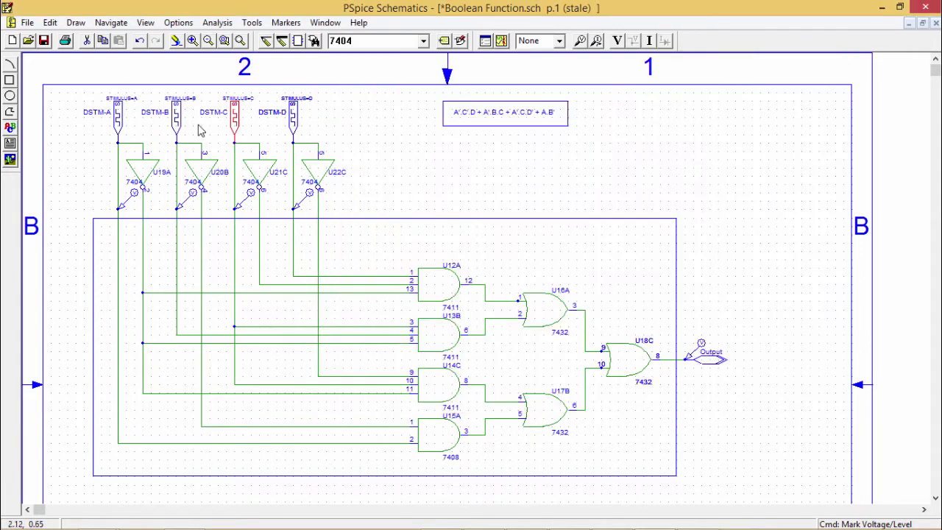
Apply a 4ms period and 2ms on time to the DSTM-B clock stimulus and save the stimulus file
{"action": "left_click", "coordinate": [180, 118]}
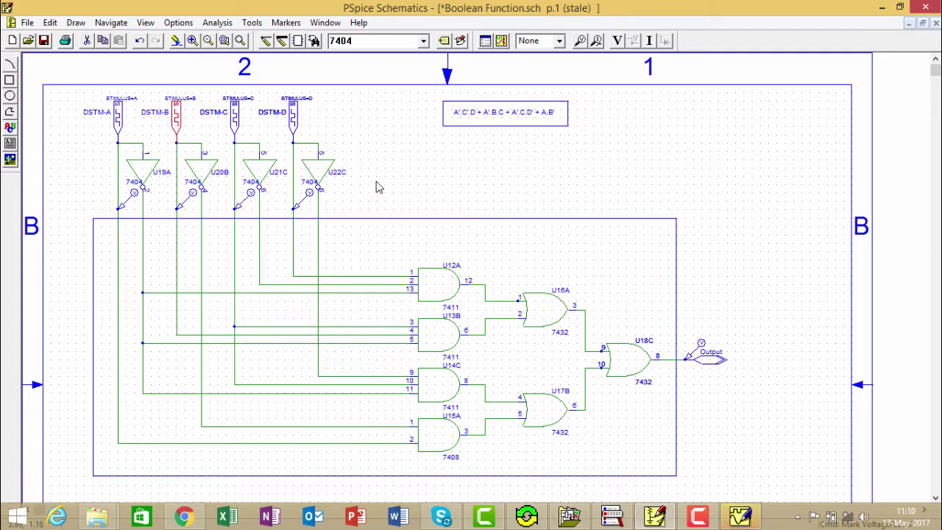
{"action": "left_click", "coordinate": [740, 518]}
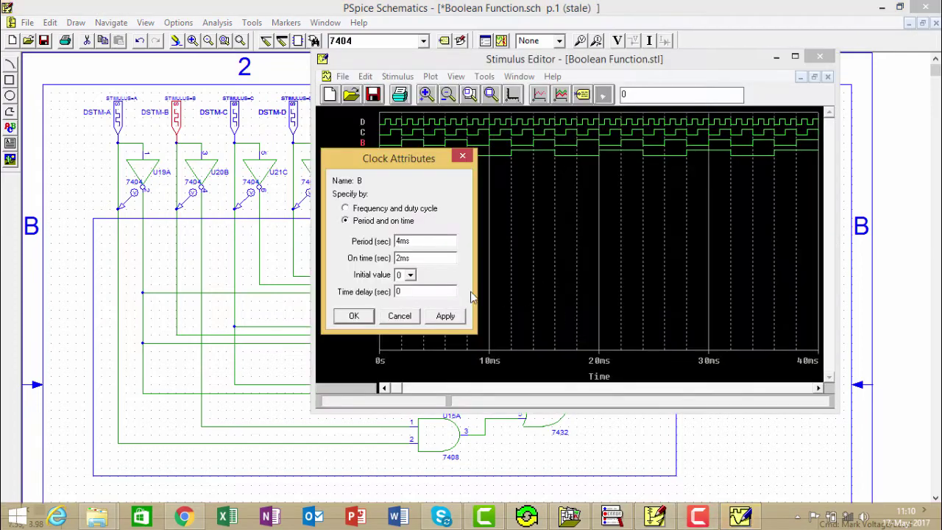
{"action": "double_click", "coordinate": [395, 241]}
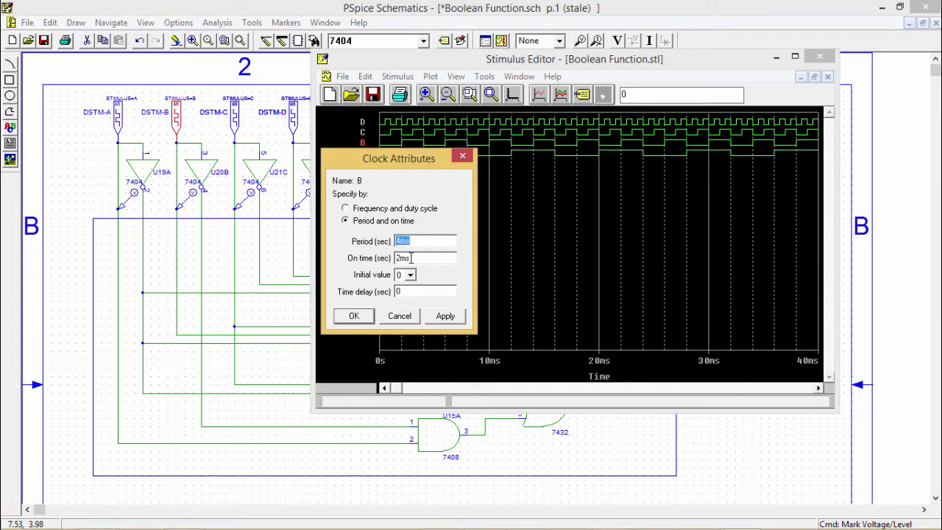
{"action": "double_click", "coordinate": [410, 258]}
{"action": "left_click", "coordinate": [446, 316]}
{"action": "left_click", "coordinate": [354, 315]}
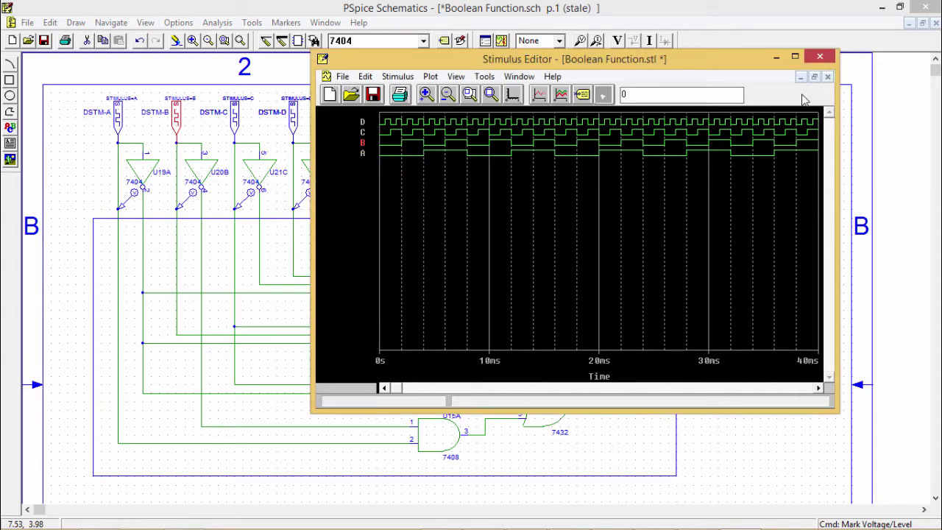
{"action": "left_click", "coordinate": [820, 56]}
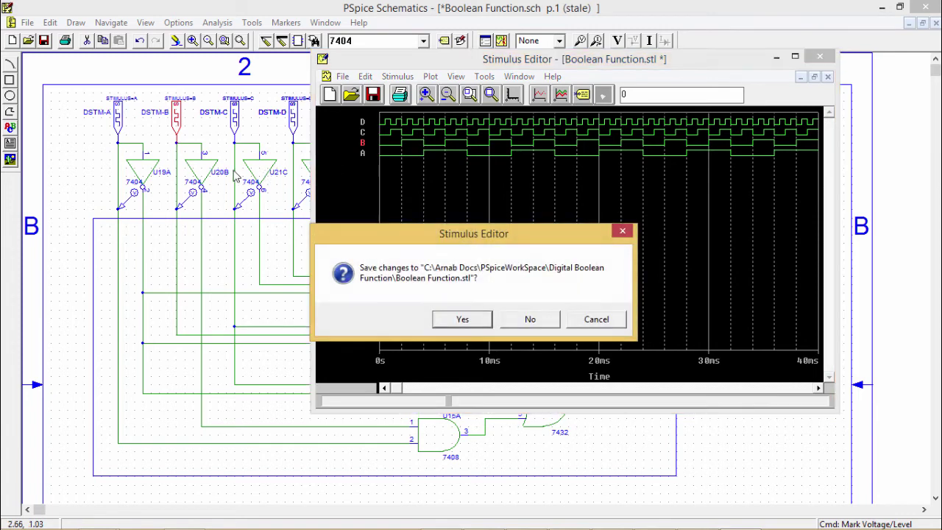
{"action": "left_click", "coordinate": [461, 321]}
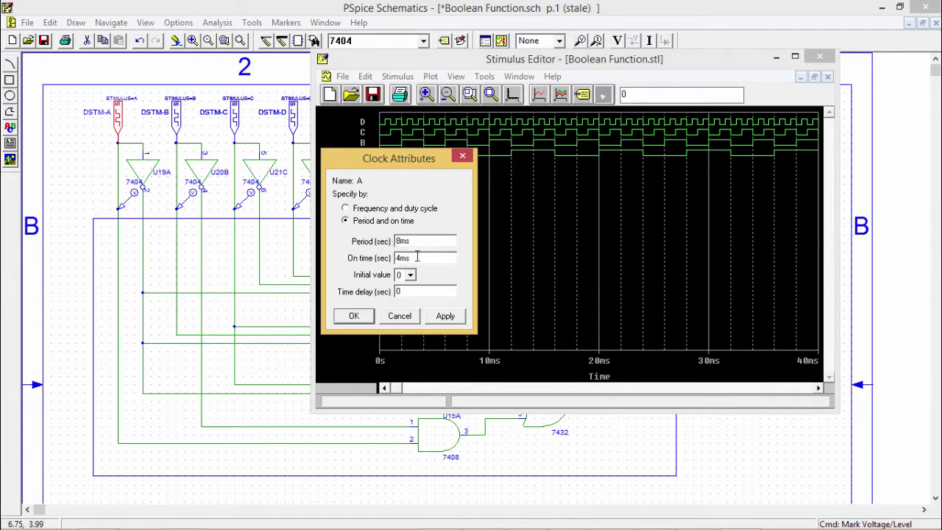
Apply an 8ms period and 4ms on time to clock stimulus A and set the displayed time range to 0–8ms
{"action": "left_click", "coordinate": [446, 318]}
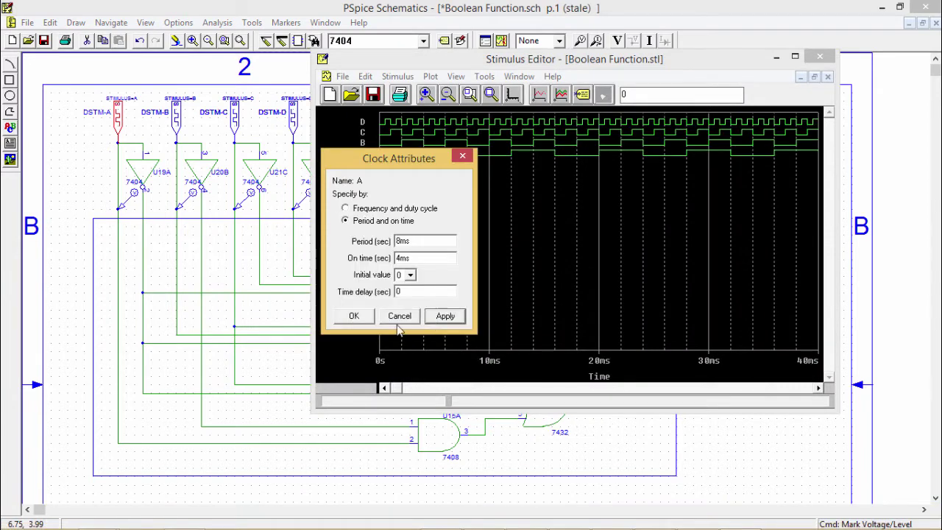
{"action": "left_click", "coordinate": [353, 317]}
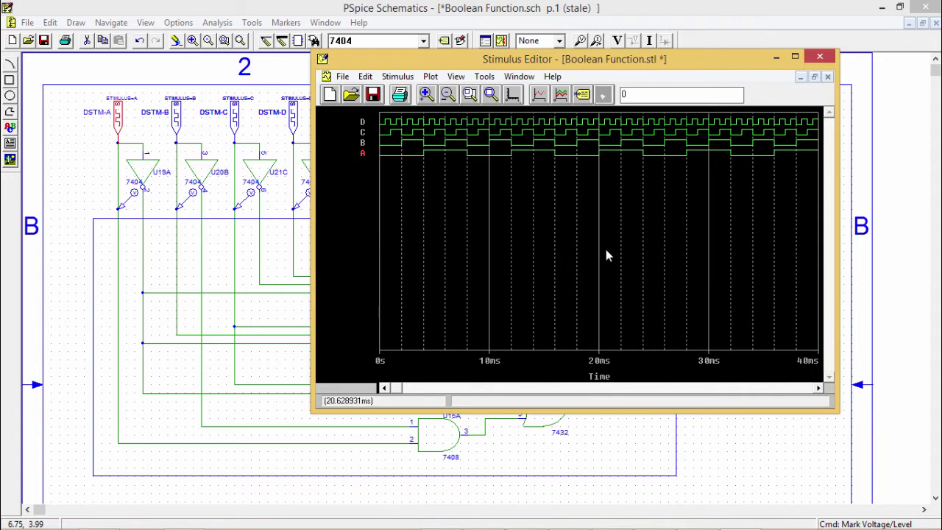
{"action": "double_click", "coordinate": [602, 362]}
{"action": "left_click", "coordinate": [502, 180]}
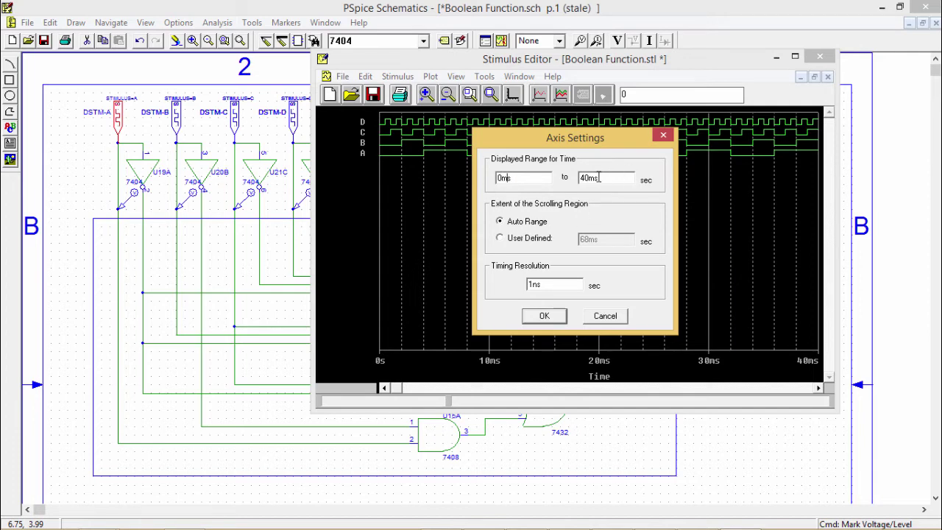
{"action": "left_click_drag", "start_coordinate": [600, 177], "coordinate": [580, 178]}
{"action": "type", "text": "8ms"}
{"action": "left_click", "coordinate": [541, 316]}
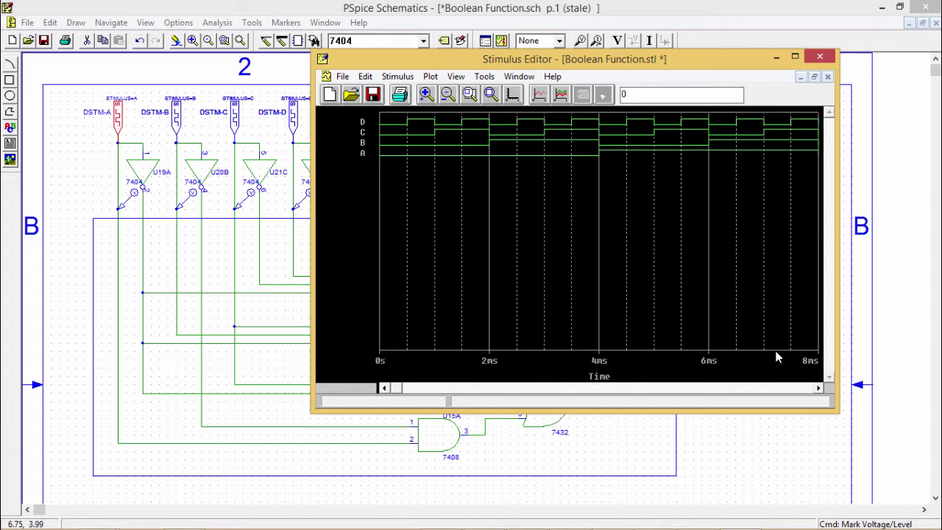
Save the stimulus changes, close the Stimulus Editor and run the simulation of the Boolean function circuit
{"action": "left_click", "coordinate": [821, 58]}
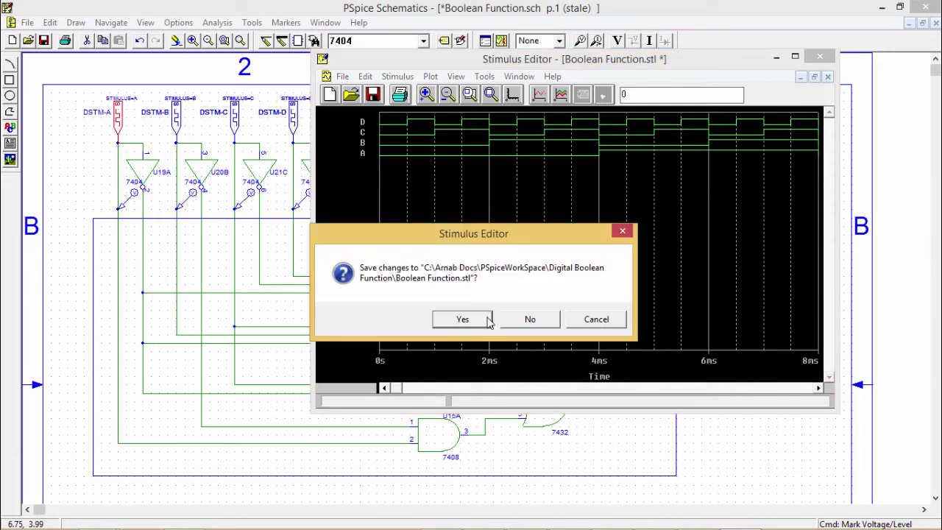
{"action": "left_click", "coordinate": [460, 319]}
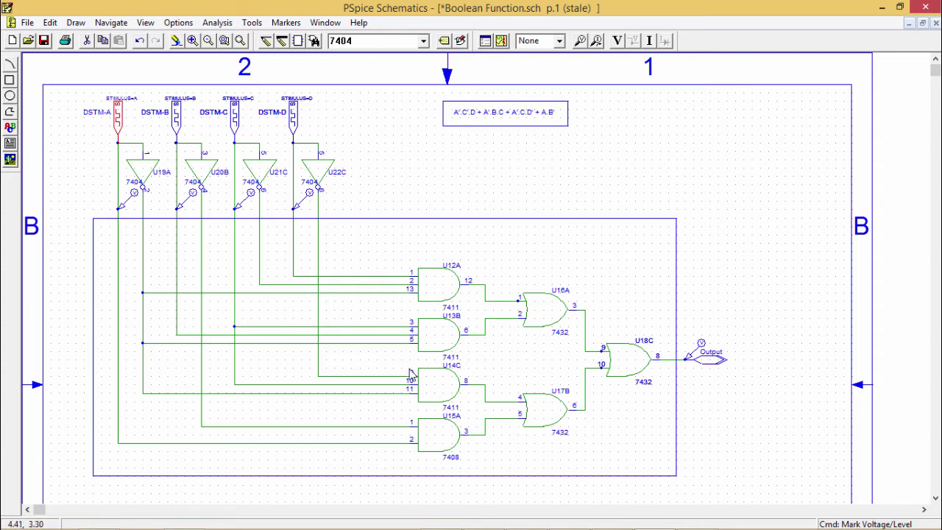
{"action": "left_click", "coordinate": [382, 169]}
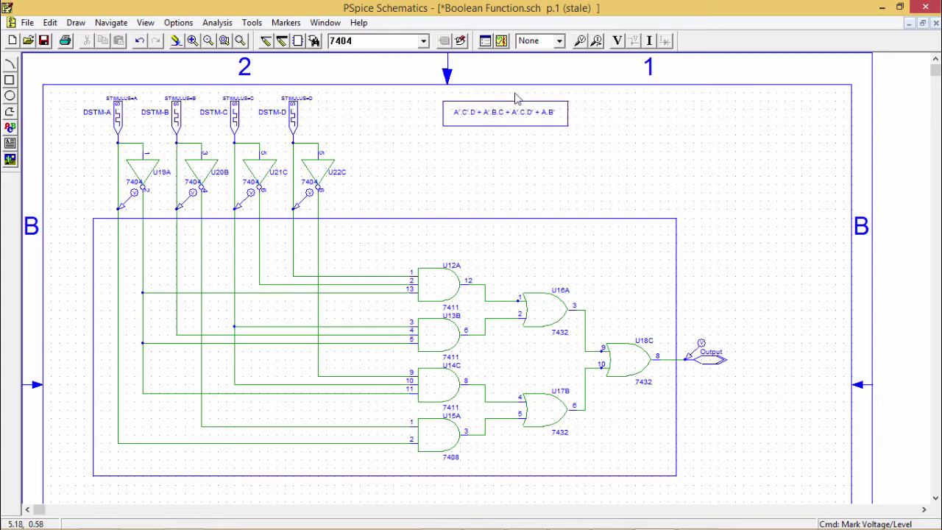
{"action": "left_click", "coordinate": [502, 42]}
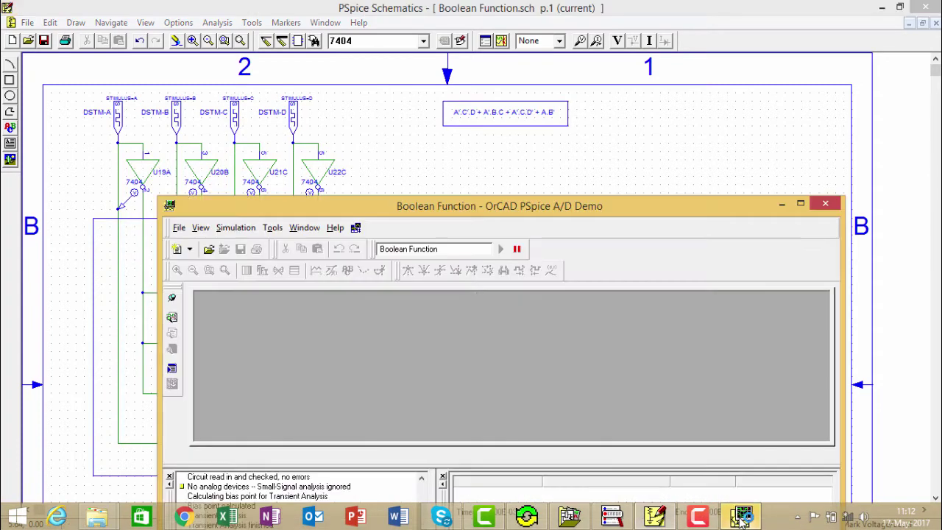
Enlarge the simulation results window to examine the A–D input and Output waveforms, and close the window
{"action": "left_click_drag", "start_coordinate": [493, 200], "coordinate": [495, 62]}
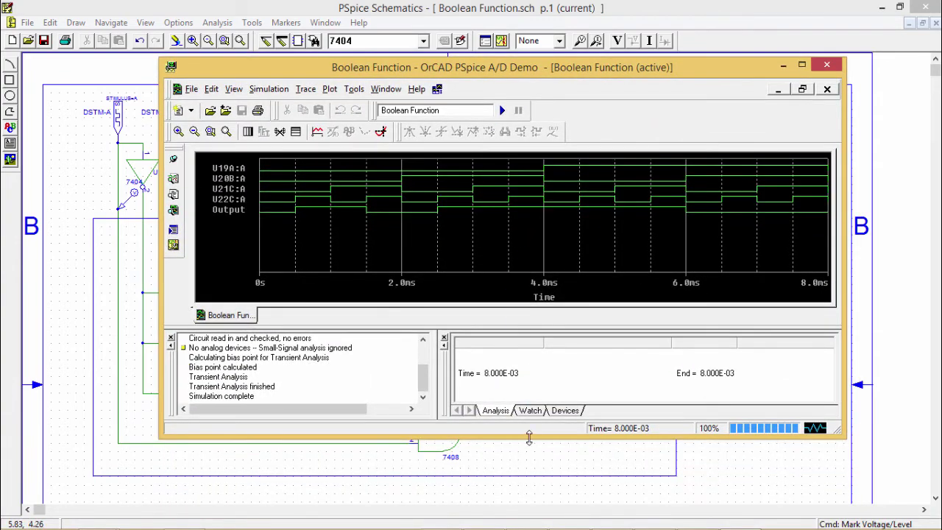
{"action": "left_click_drag", "start_coordinate": [529, 438], "coordinate": [530, 529]}
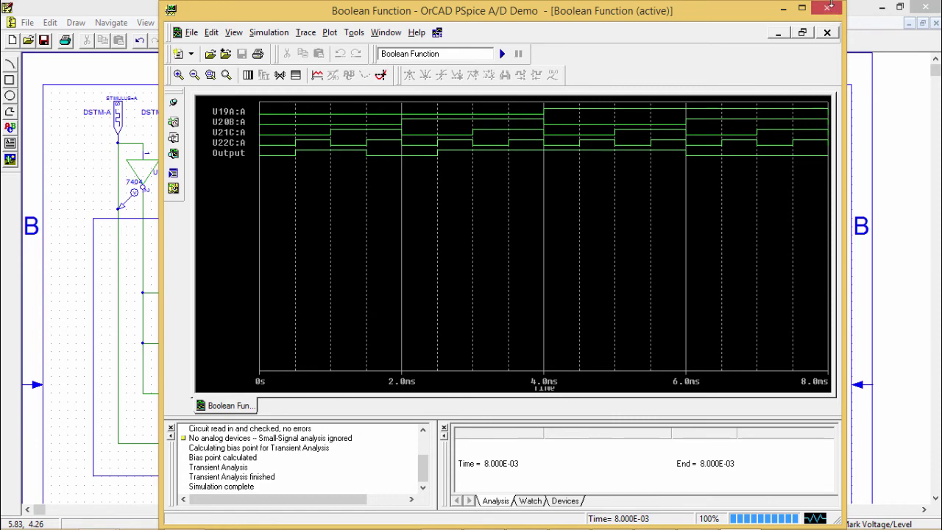
{"action": "left_click", "coordinate": [832, 9]}
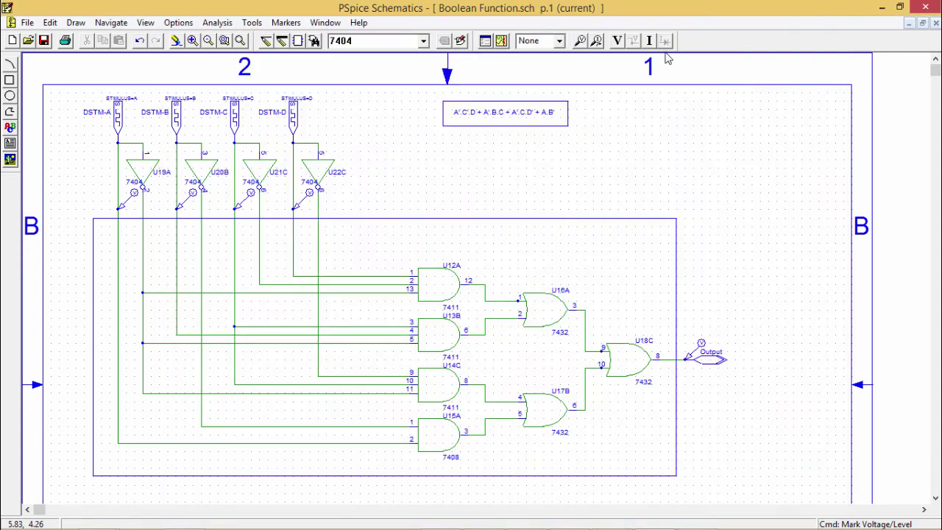
Check the print step and final time in the transient analysis setup, accept them and close the setup
{"action": "left_click", "coordinate": [484, 41]}
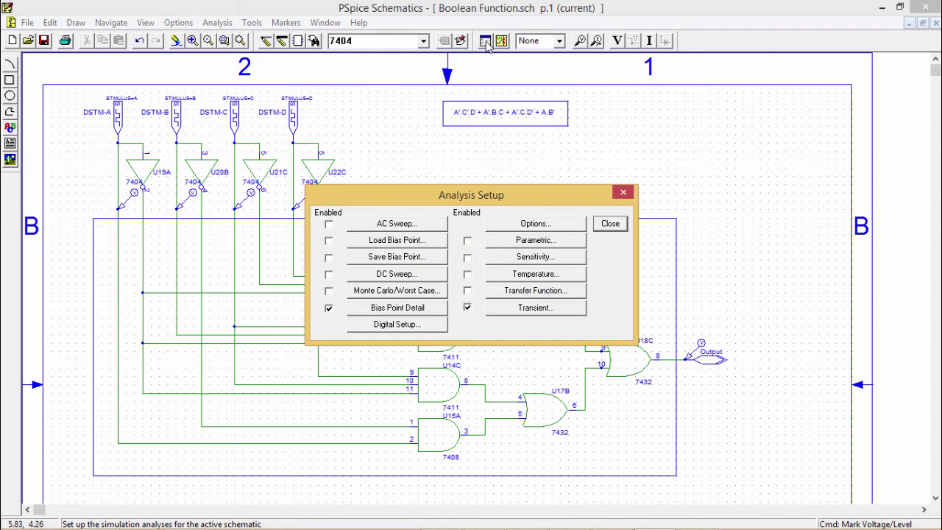
{"action": "left_click", "coordinate": [529, 308]}
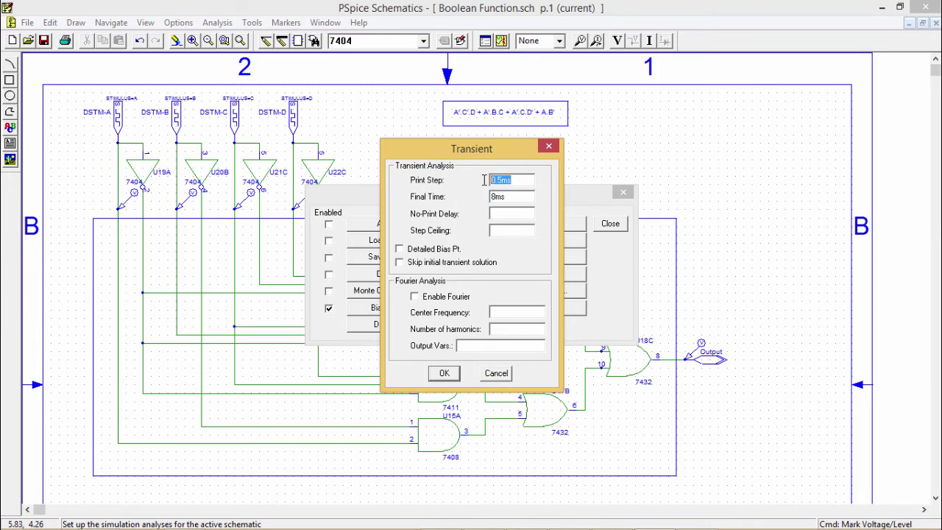
{"action": "left_click_drag", "start_coordinate": [512, 196], "coordinate": [490, 196]}
{"action": "left_click", "coordinate": [444, 374]}
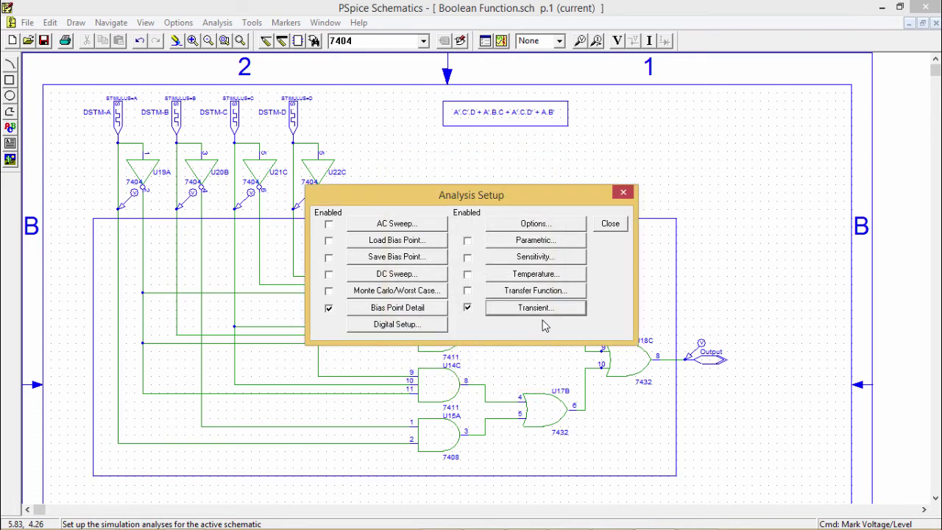
{"action": "left_click", "coordinate": [623, 196]}
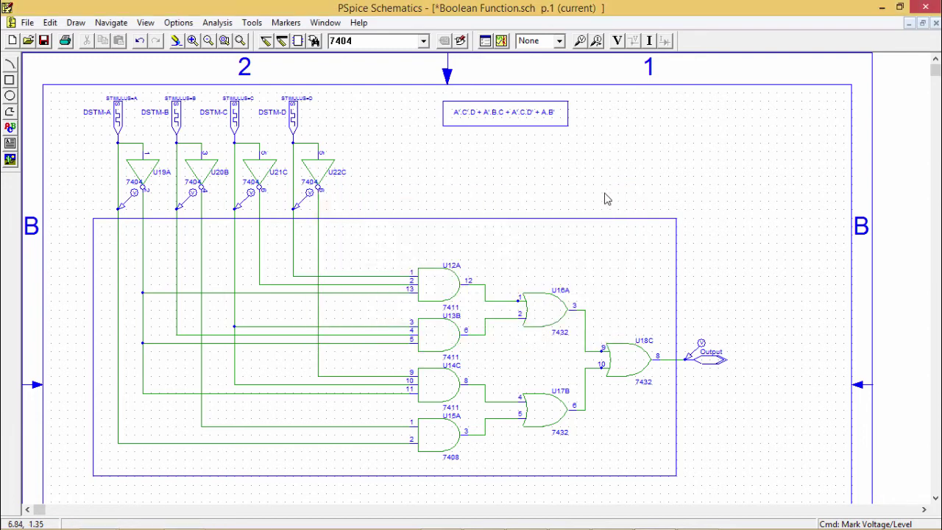
Rerun the simulation, examine the maximized waveforms over a user-defined X-axis range of 0s to 8.0ms, and close the results window
{"action": "left_click", "coordinate": [503, 41]}
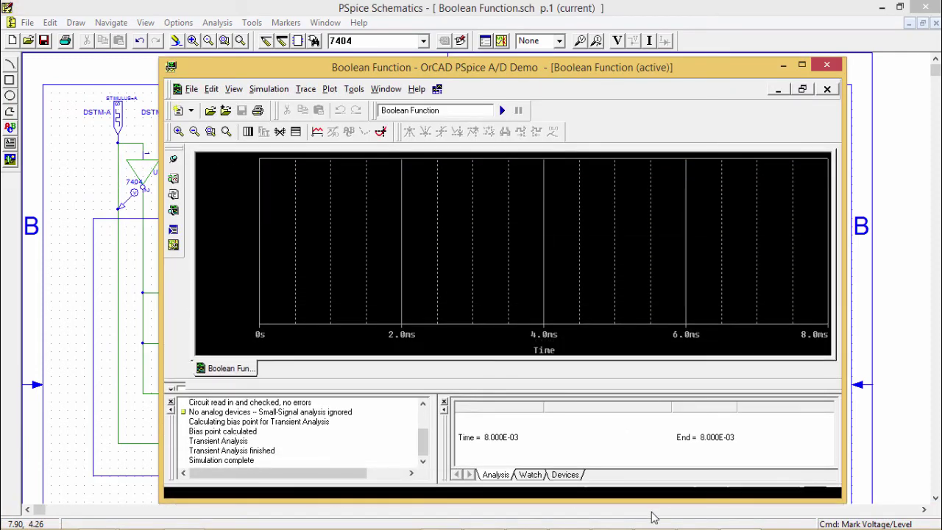
{"action": "left_click", "coordinate": [801, 65]}
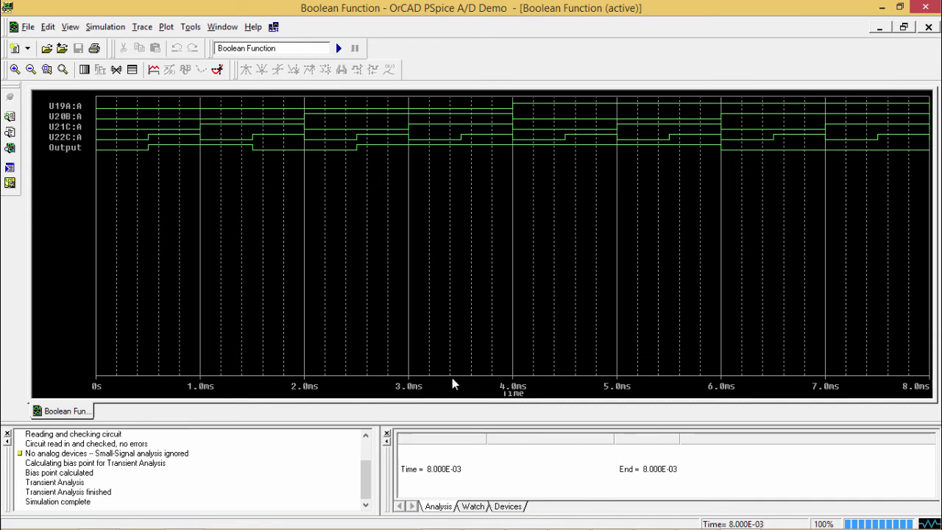
{"action": "double_click", "coordinate": [347, 392]}
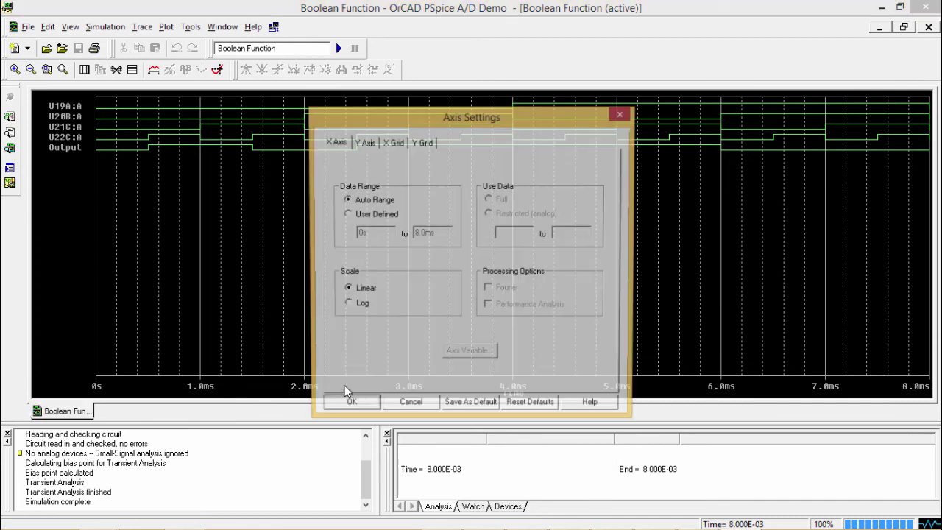
{"action": "left_click", "coordinate": [347, 214]}
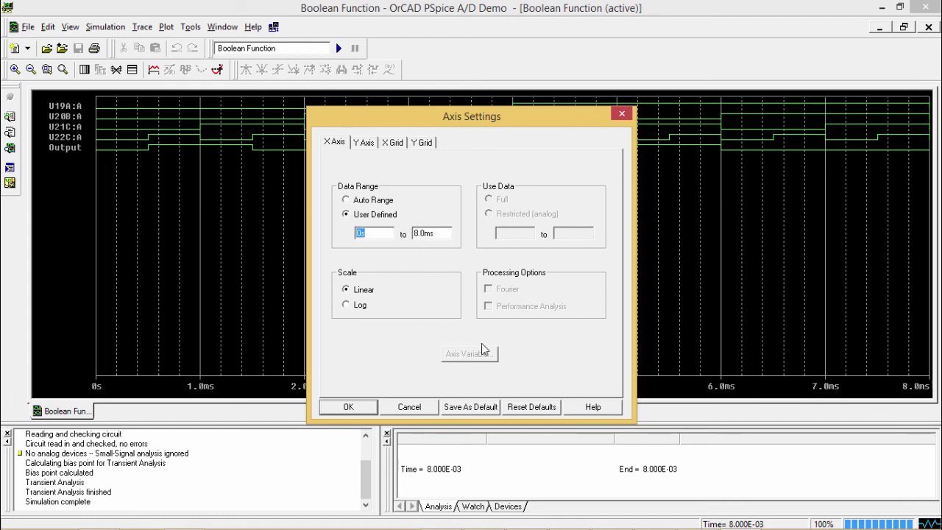
{"action": "left_click", "coordinate": [350, 406]}
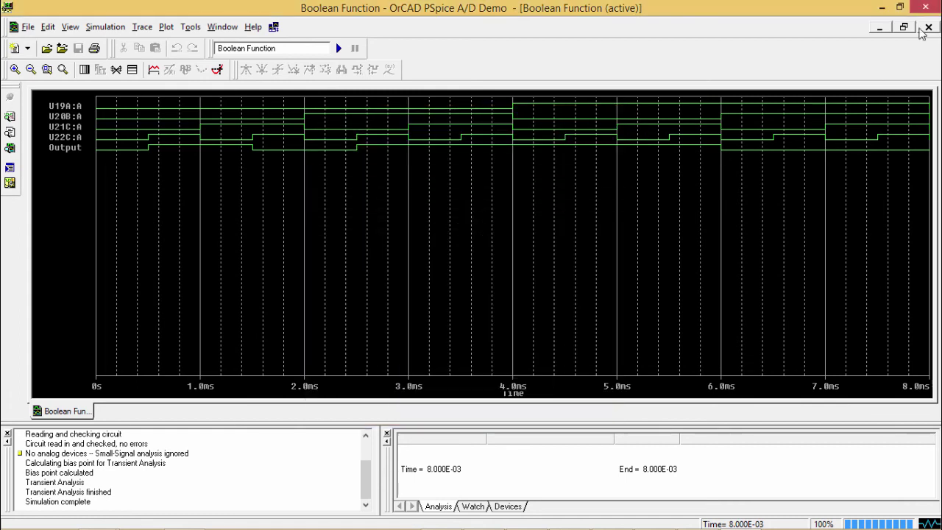
{"action": "left_click", "coordinate": [900, 7]}
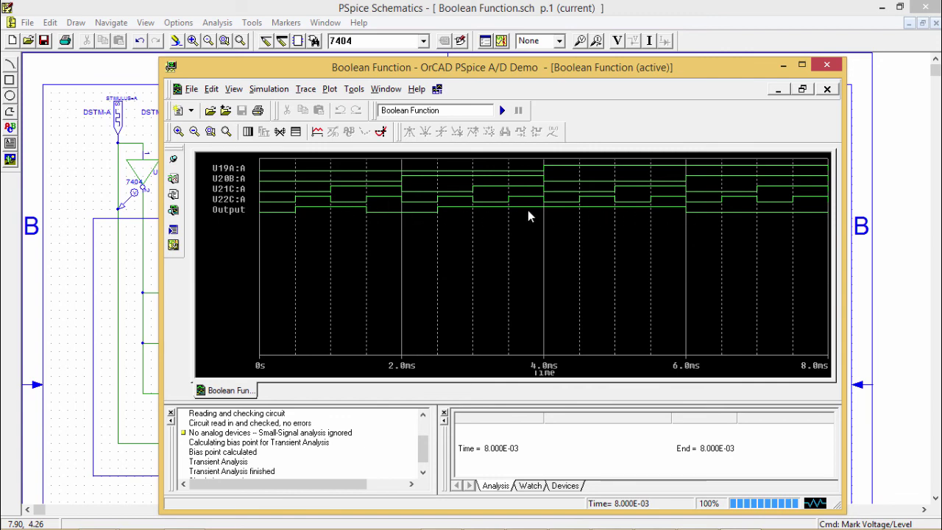
{"action": "left_click", "coordinate": [830, 66]}
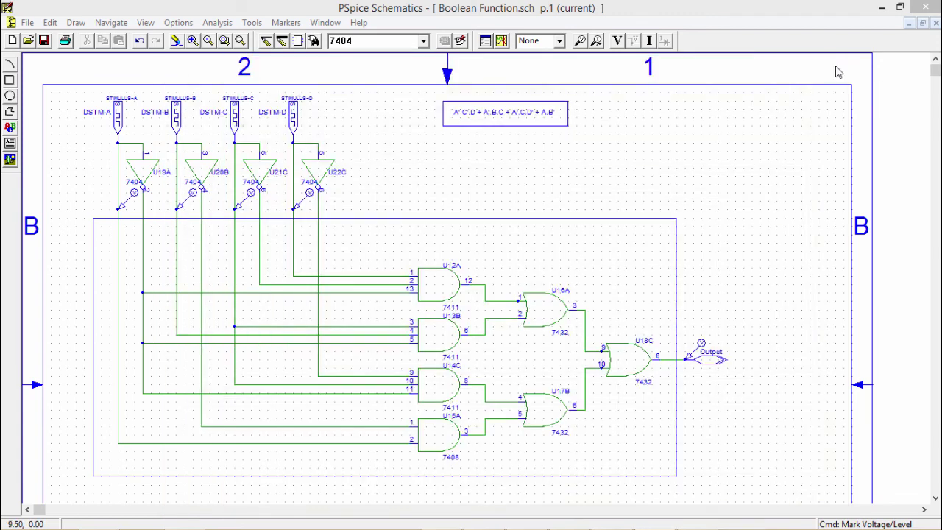